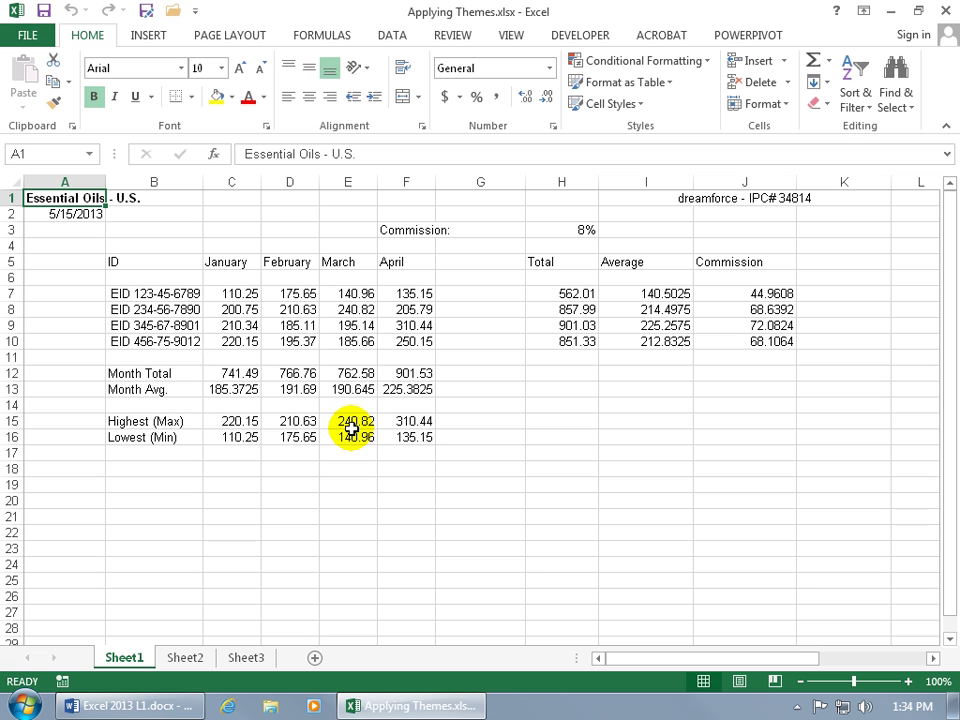
Look over the available document themes for the Essential Oils worksheet
left_click(238, 35)
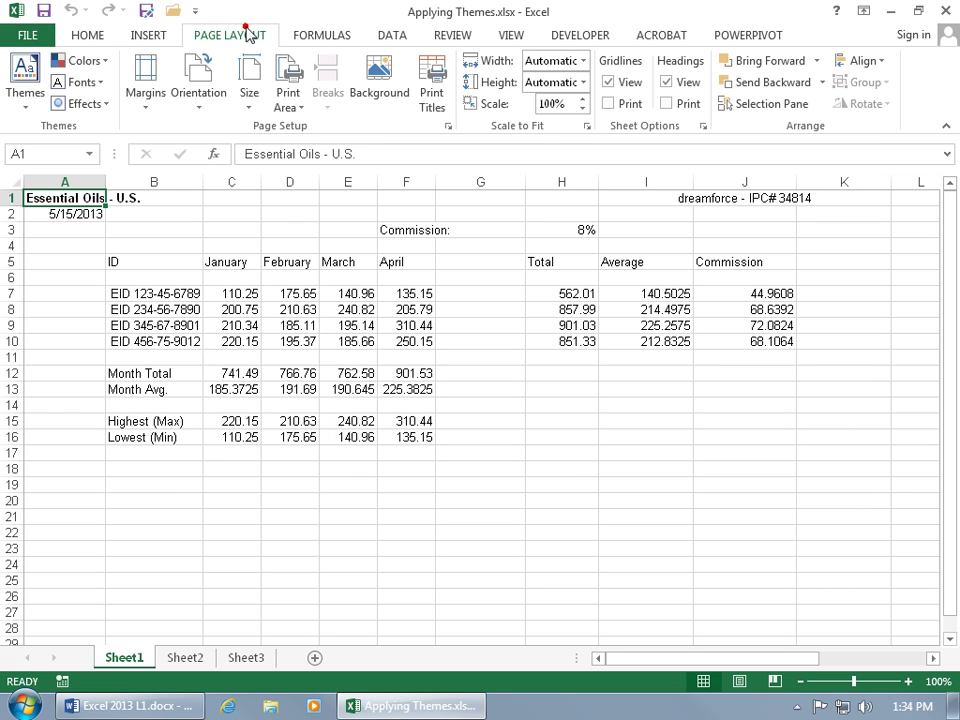
left_click(30, 98)
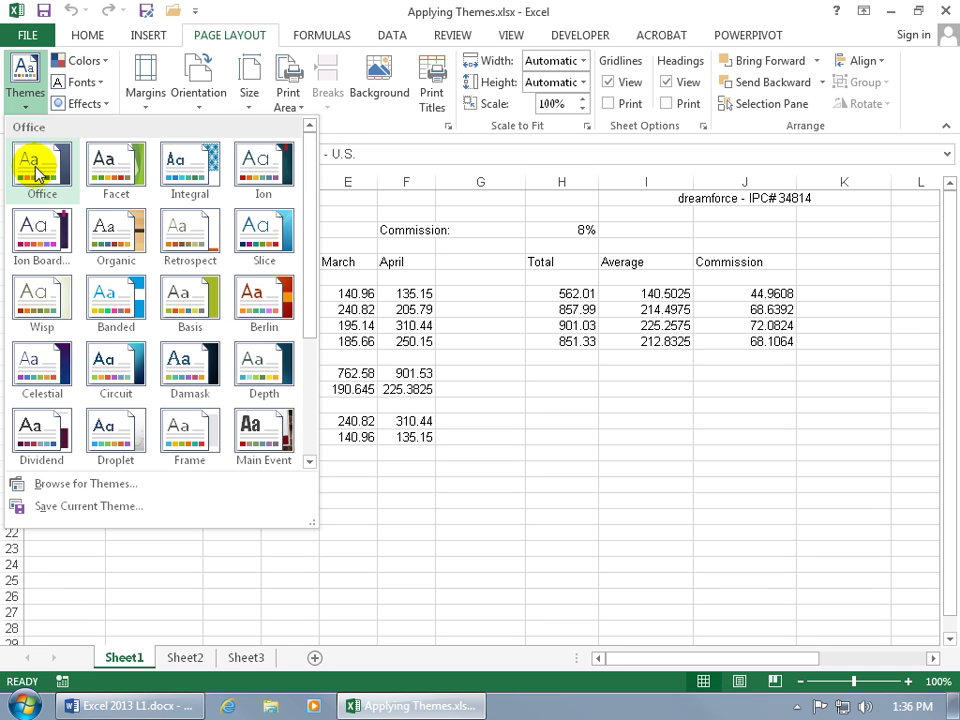
left_click(400, 225)
Apply the Heading 1 cell style to the "Commission:" label in F3
left_click(411, 229)
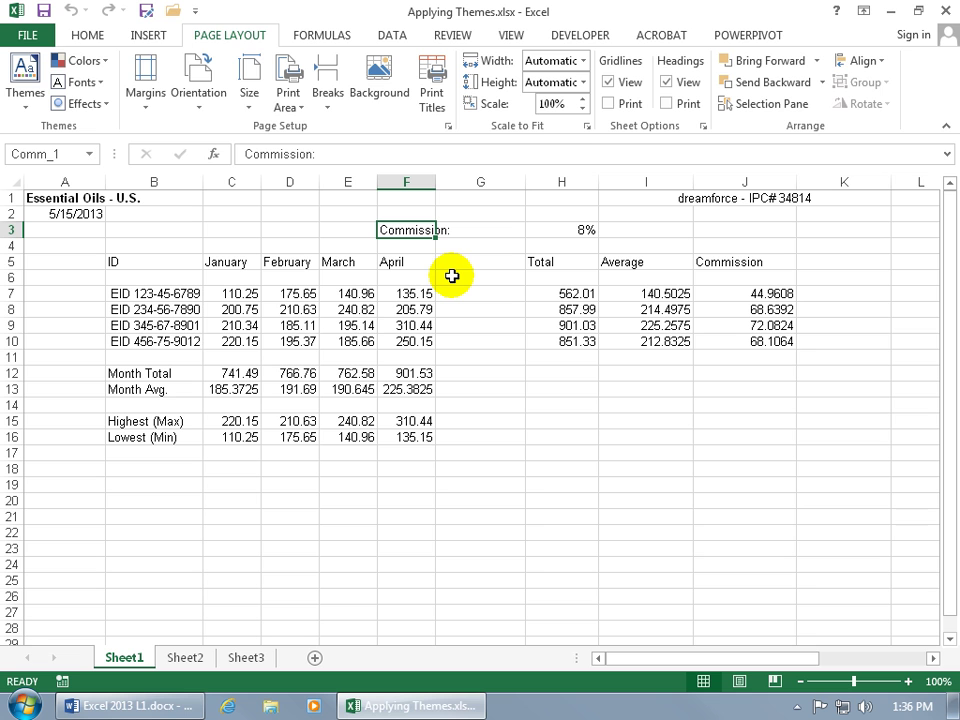
left_click(85, 35)
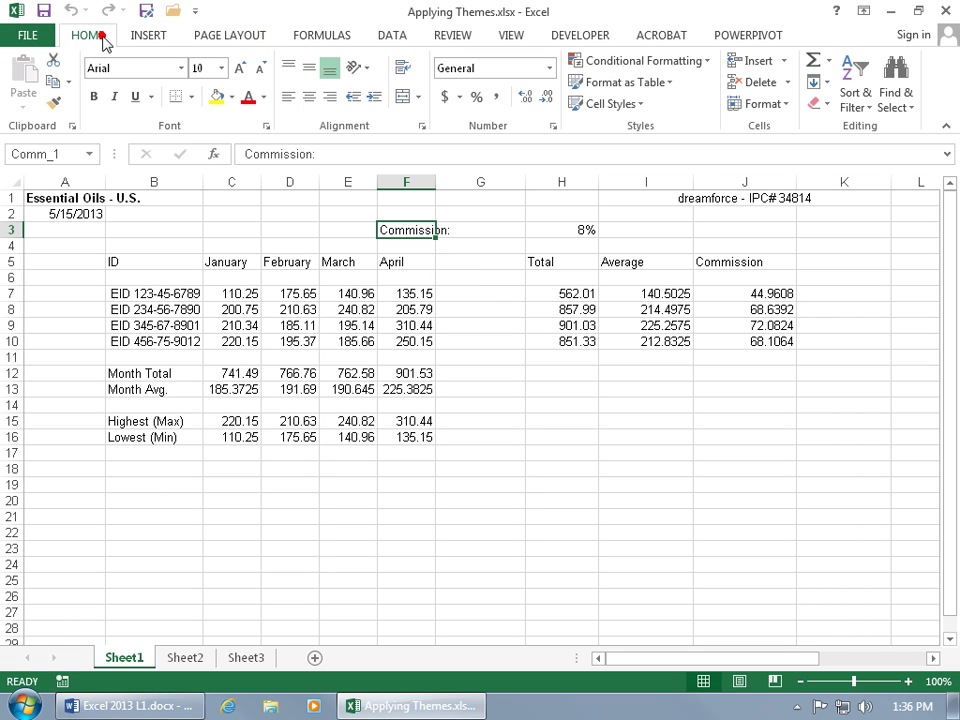
left_click(638, 104)
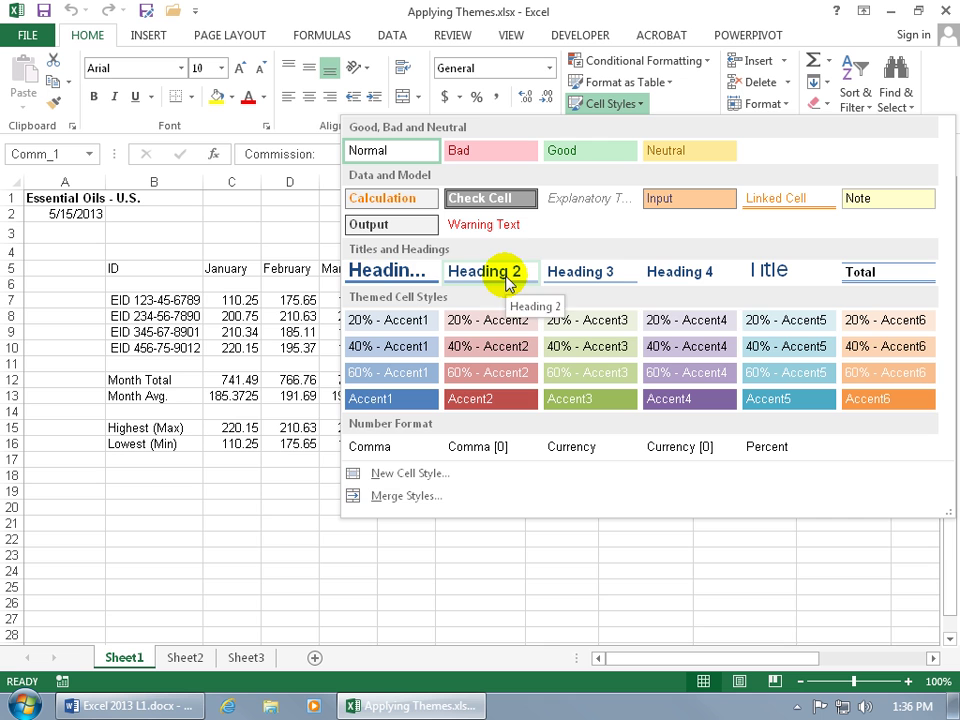
left_click(430, 276)
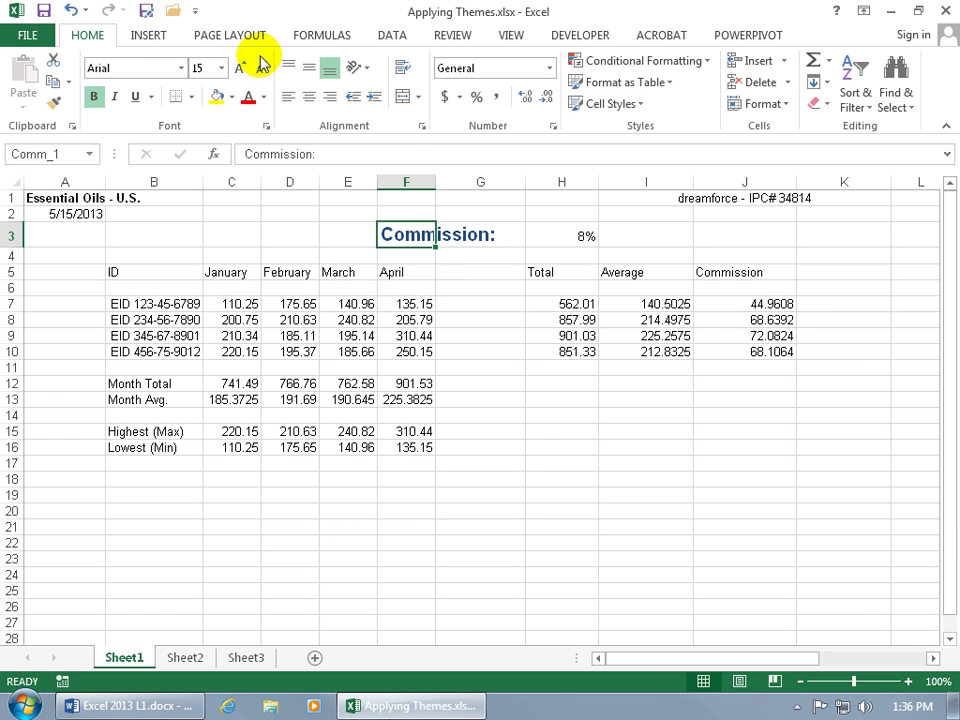
Preview the document themes on the styled "Commission:" heading and compare it with the unstyled percentage in H3
left_click(228, 36)
left_click(24, 106)
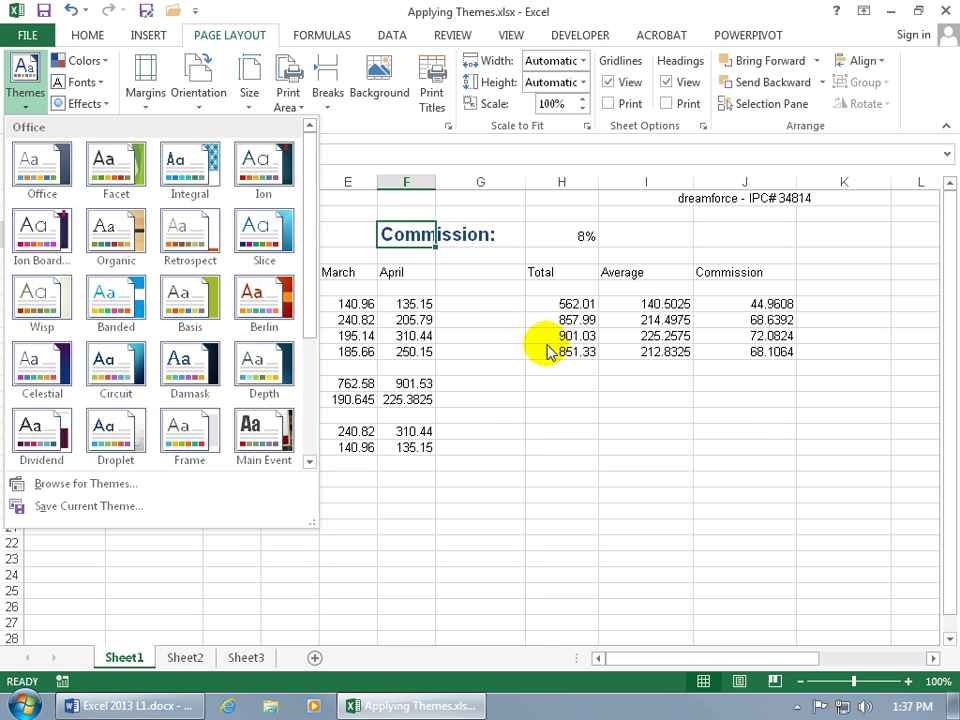
left_click(552, 250)
left_click(557, 236)
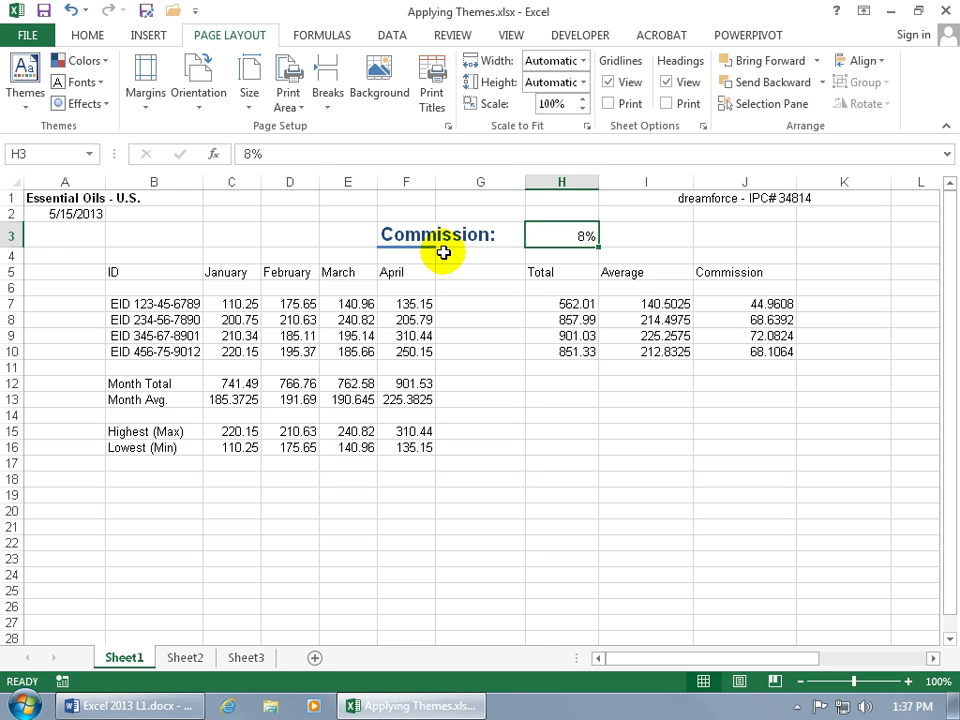
left_click(25, 105)
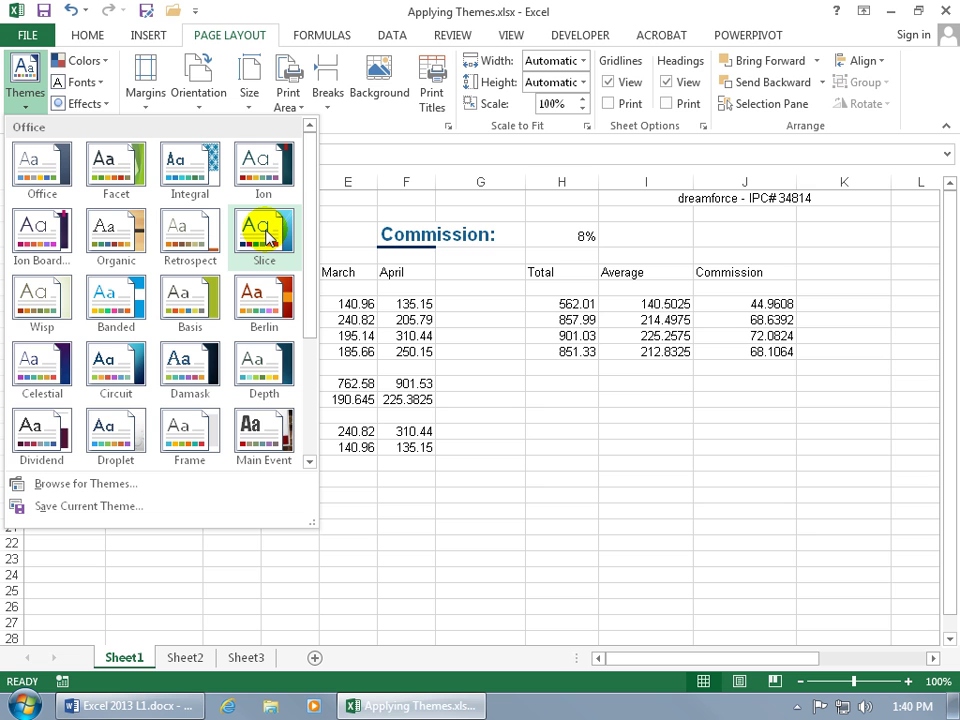
left_click(343, 245)
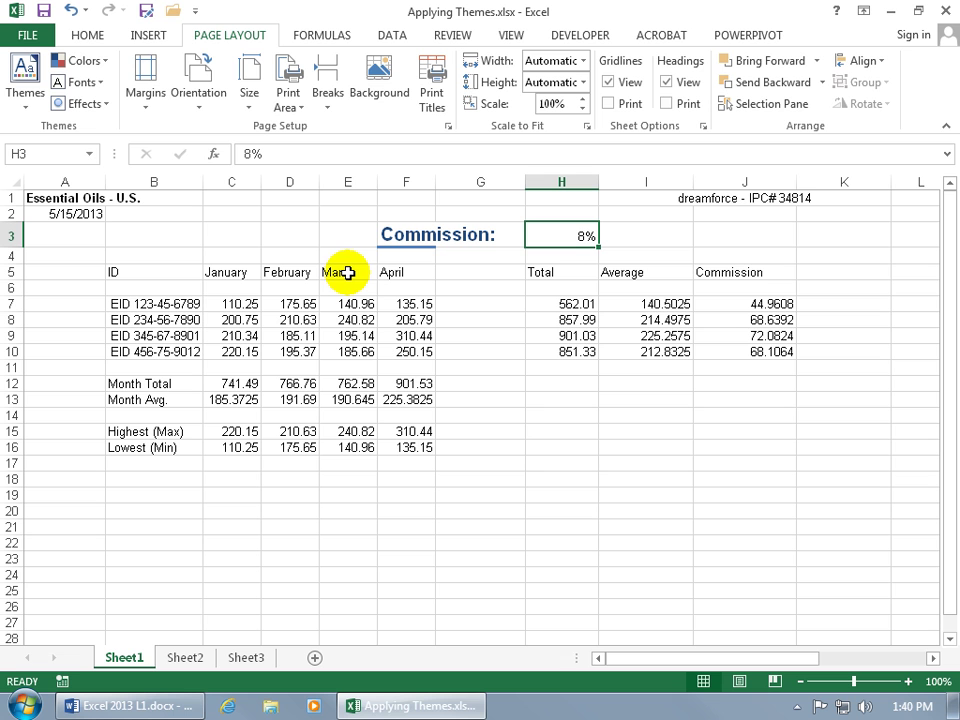
Examine the Theme Fonts section of the font list for ID cell B7
left_click(172, 301)
left_click(86, 36)
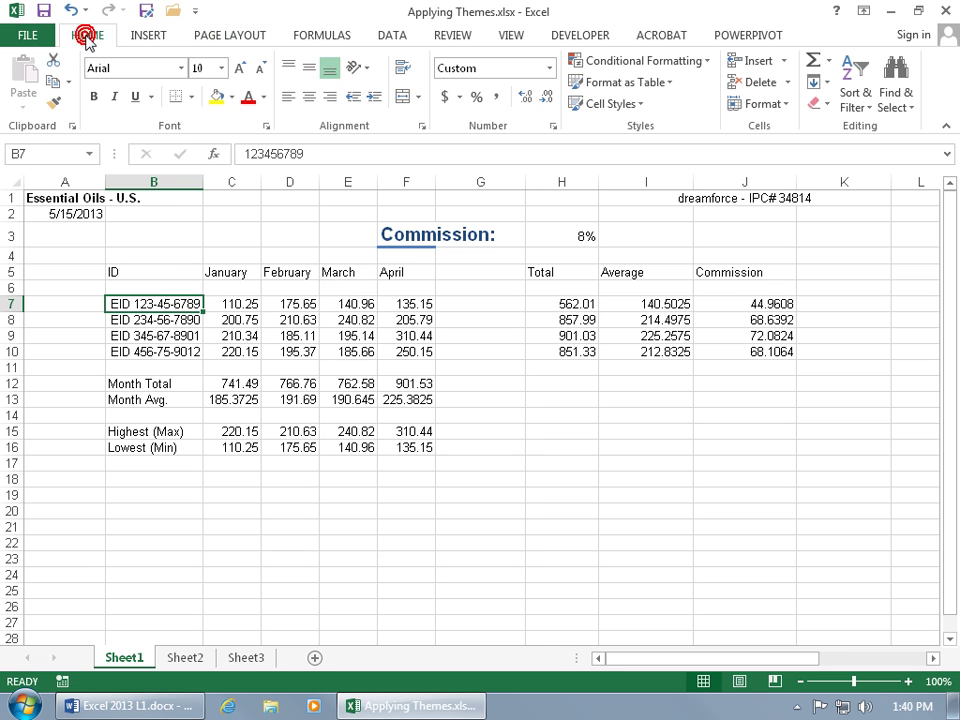
left_click(181, 68)
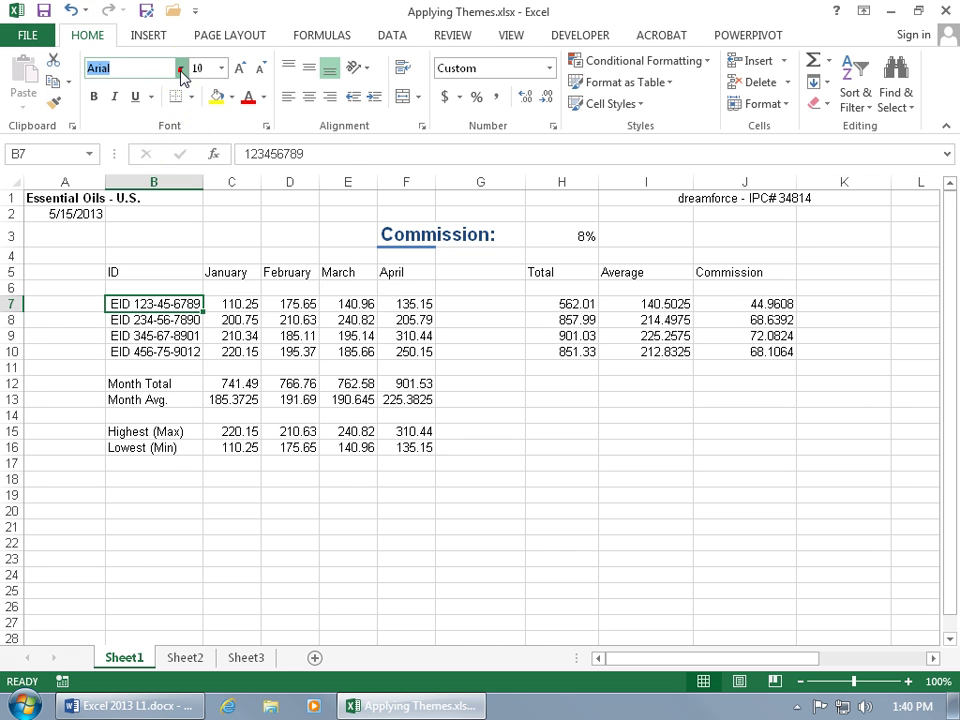
left_click_drag(340, 122, 342, 107)
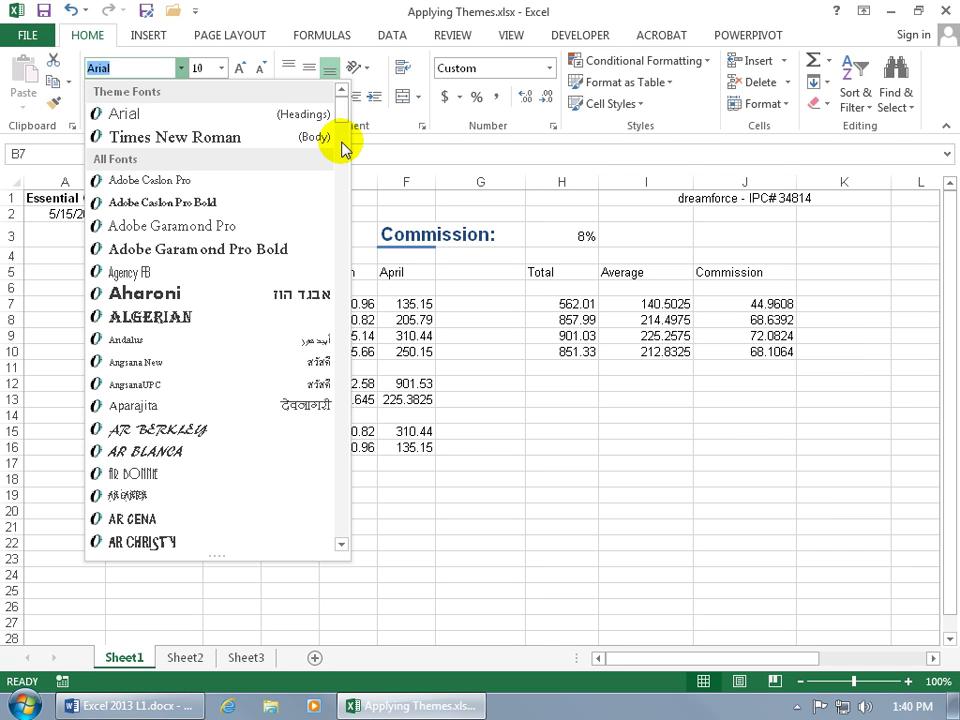
left_click(351, 270)
Compare the theme heading and body fonts with the All Fonts entries for the monthly values in C7:F10
left_click_drag(230, 304, 407, 354)
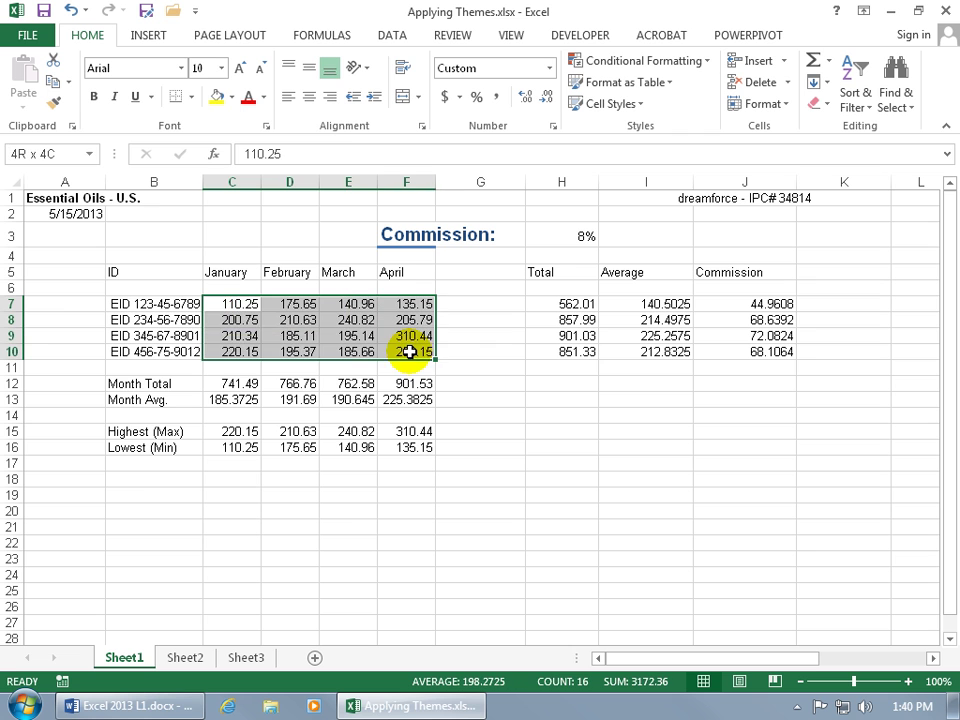
left_click(181, 68)
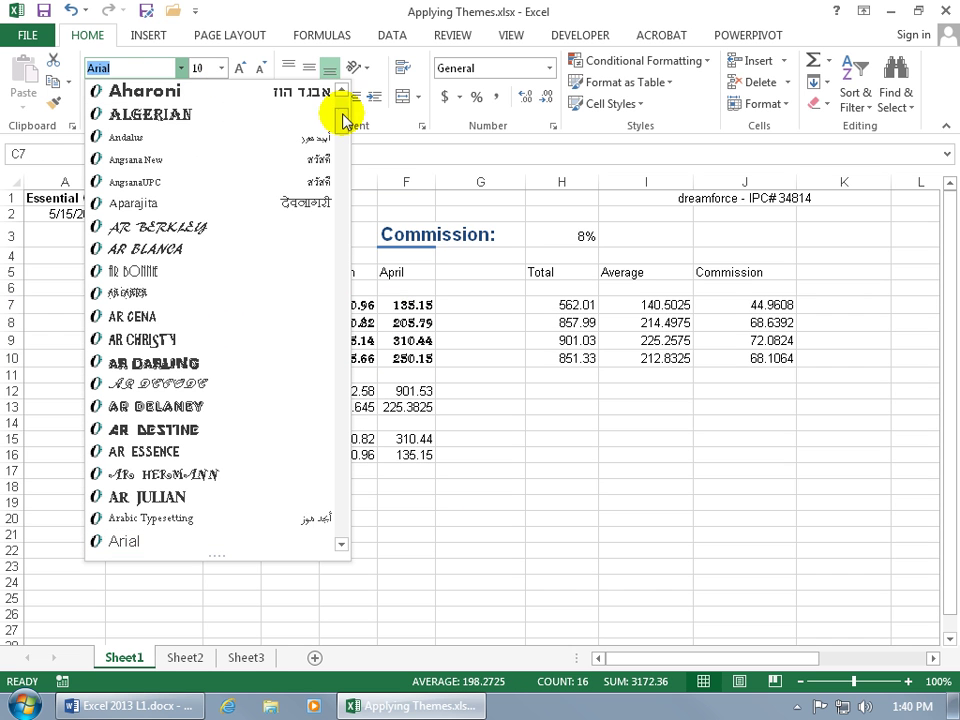
left_click_drag(342, 116, 342, 102)
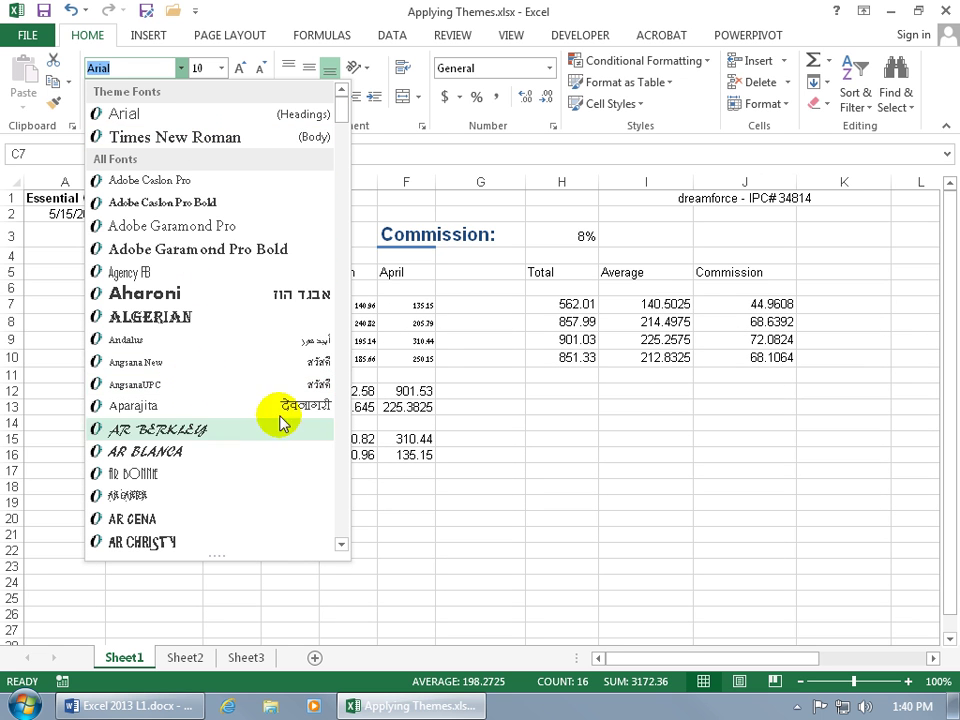
left_click(342, 544)
left_click(342, 545)
left_click(342, 545)
left_click(342, 545)
left_click(342, 545)
left_click(342, 545)
left_click(342, 545)
left_click(342, 545)
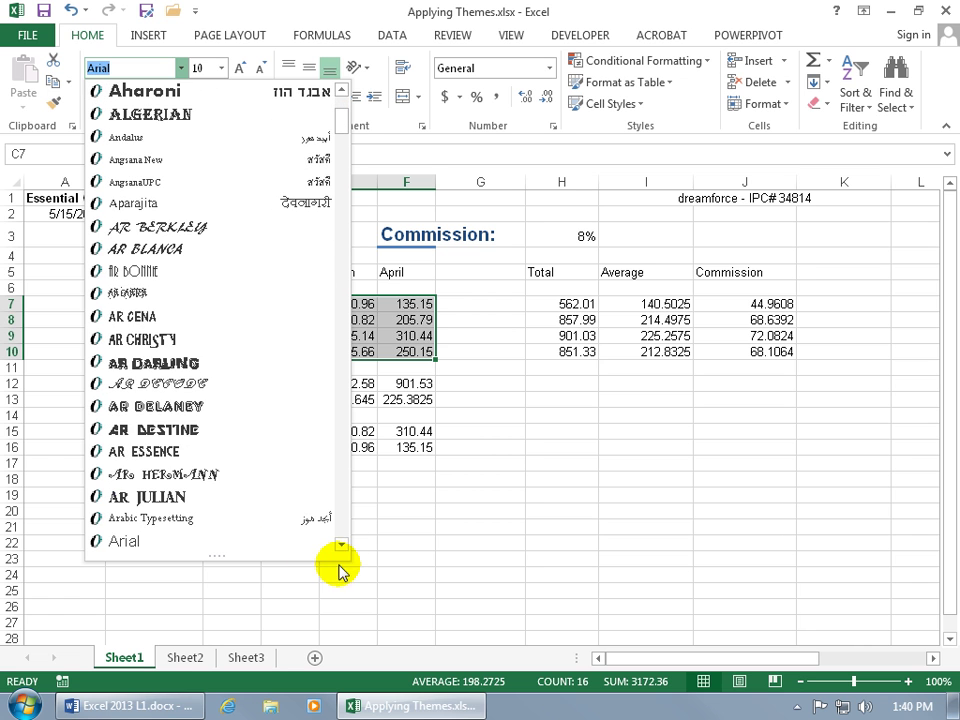
left_click(342, 546)
left_click(342, 546)
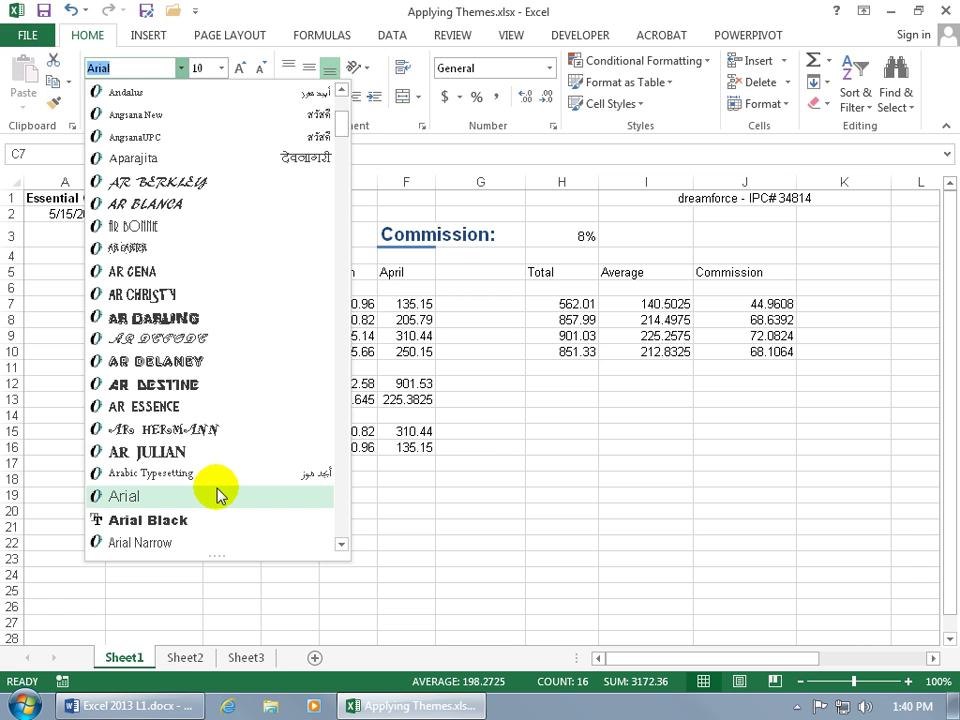
left_click_drag(342, 122, 345, 103)
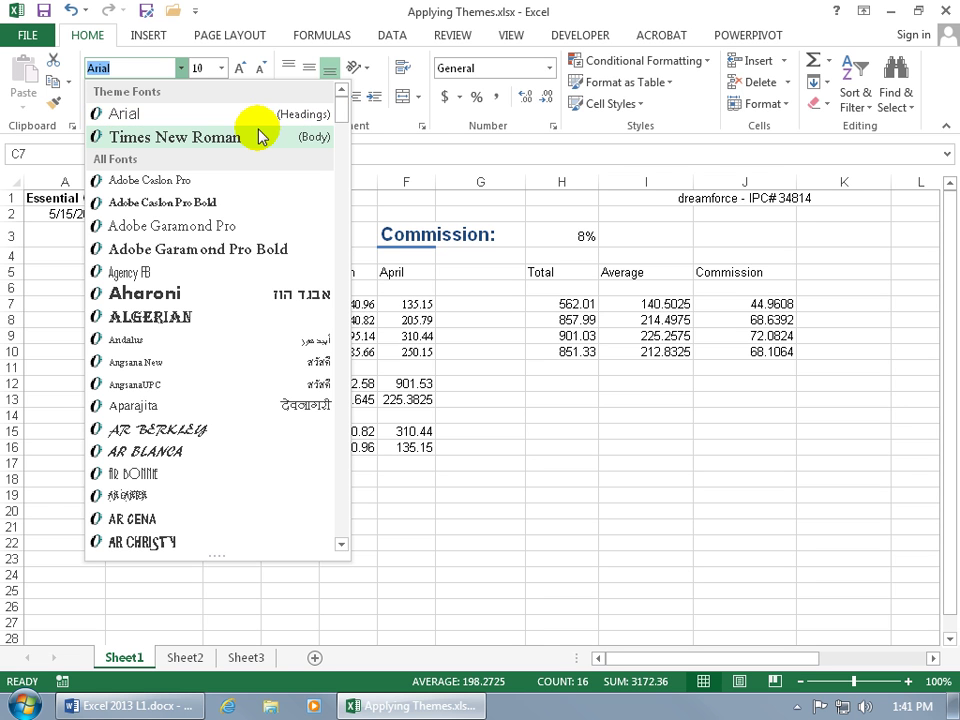
key("Escape")
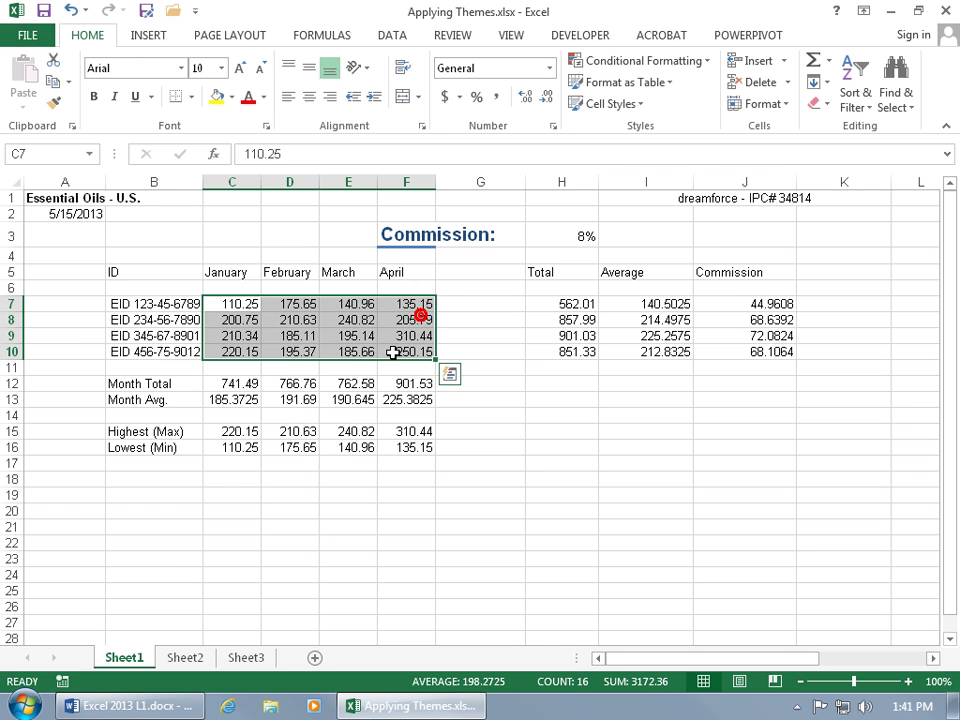
Review the theme gallery with the monthly values in C7:F10 selected
left_click(243, 35)
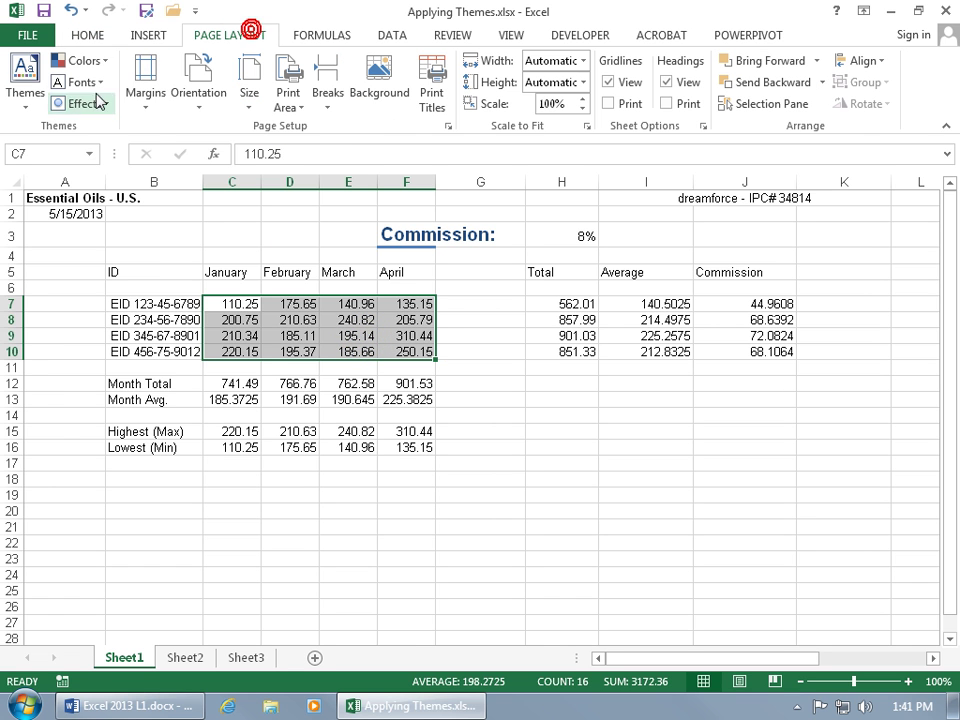
left_click(25, 95)
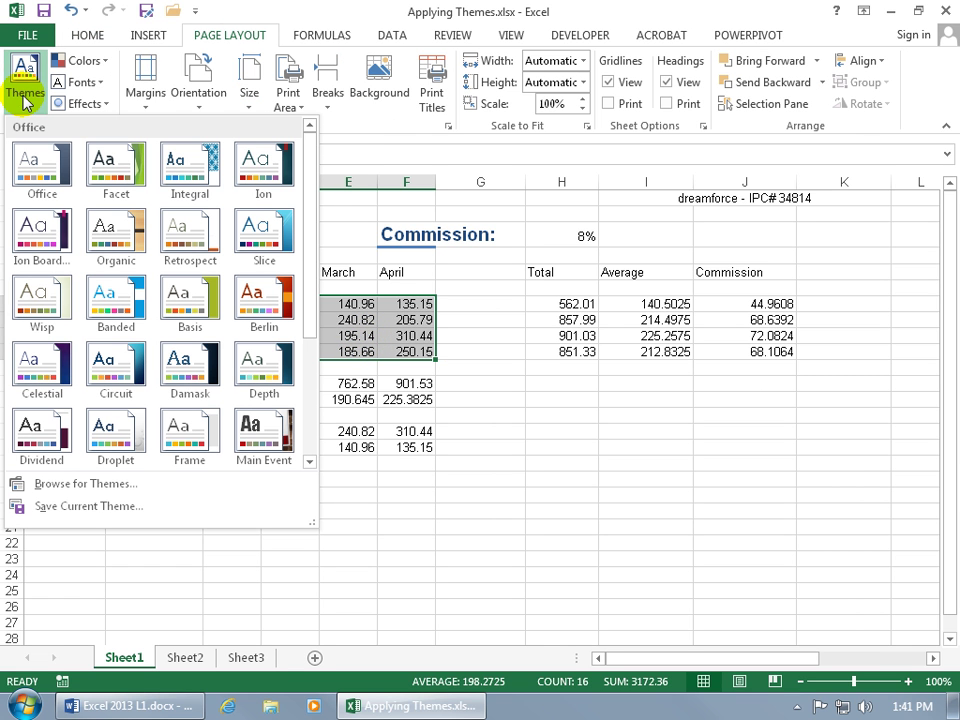
key("Escape")
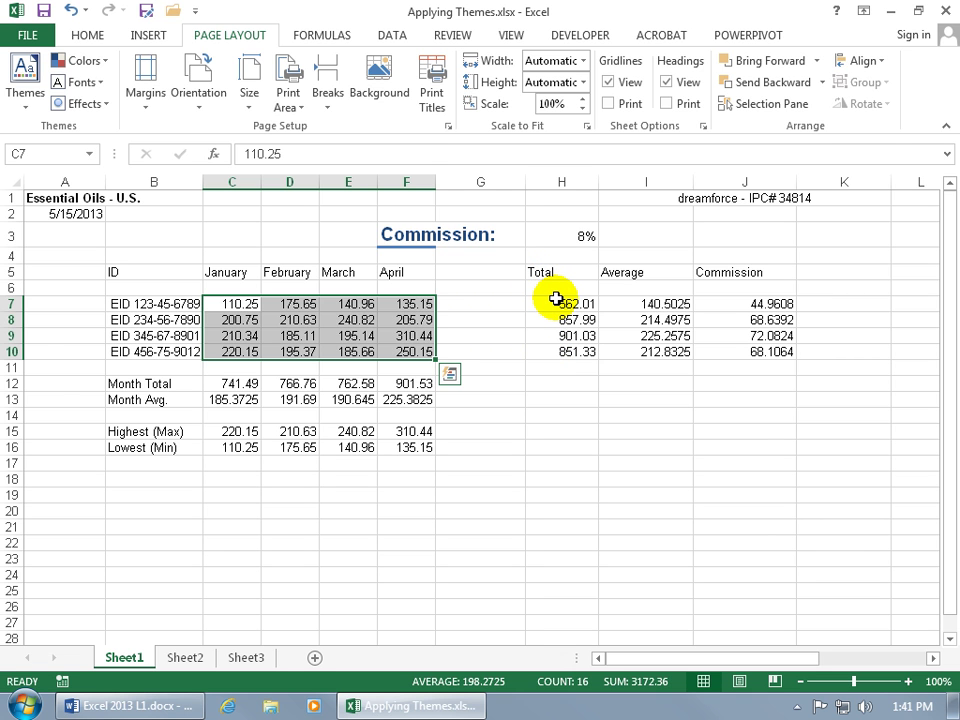
Set the font of the Total, Average and Commission block H5:J10 to the theme body font, Times New Roman (Body)
left_click_drag(555, 272, 751, 354)
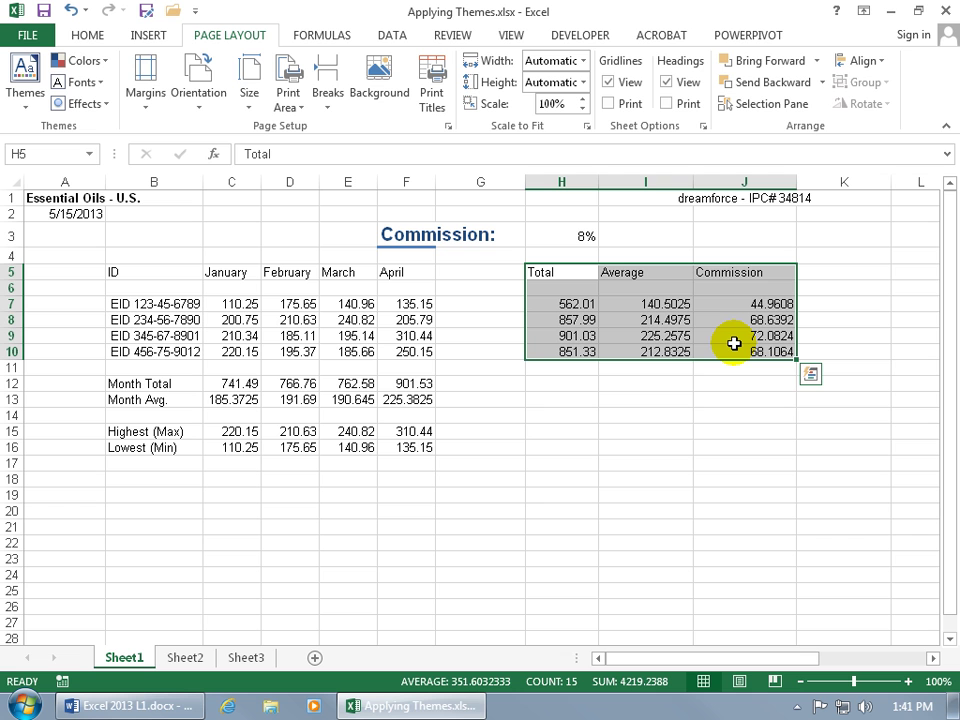
left_click(100, 35)
left_click(181, 68)
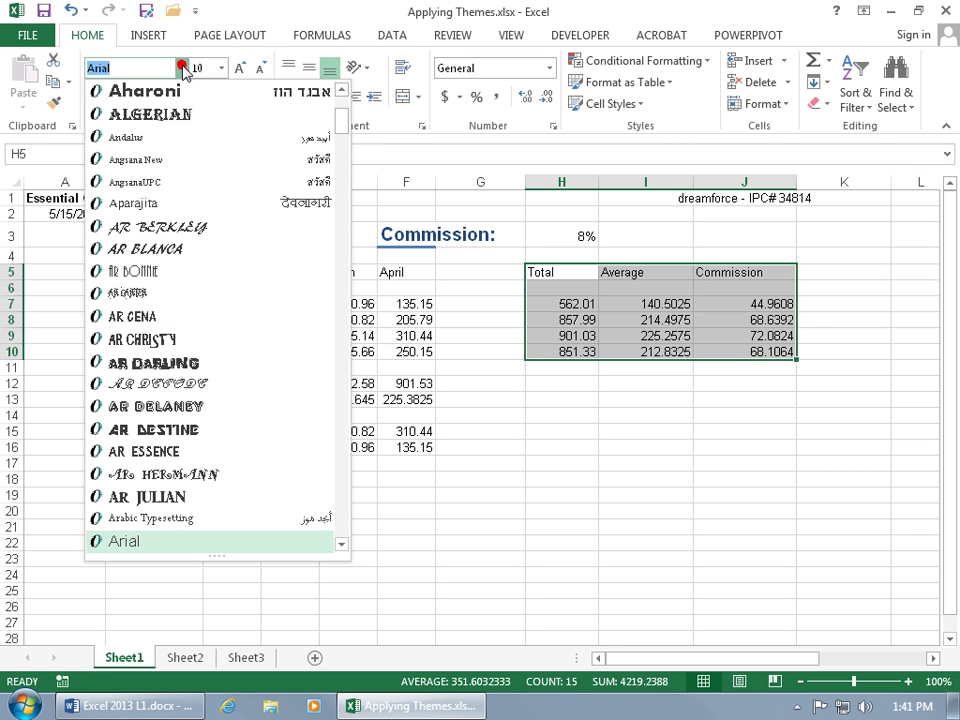
left_click(341, 100)
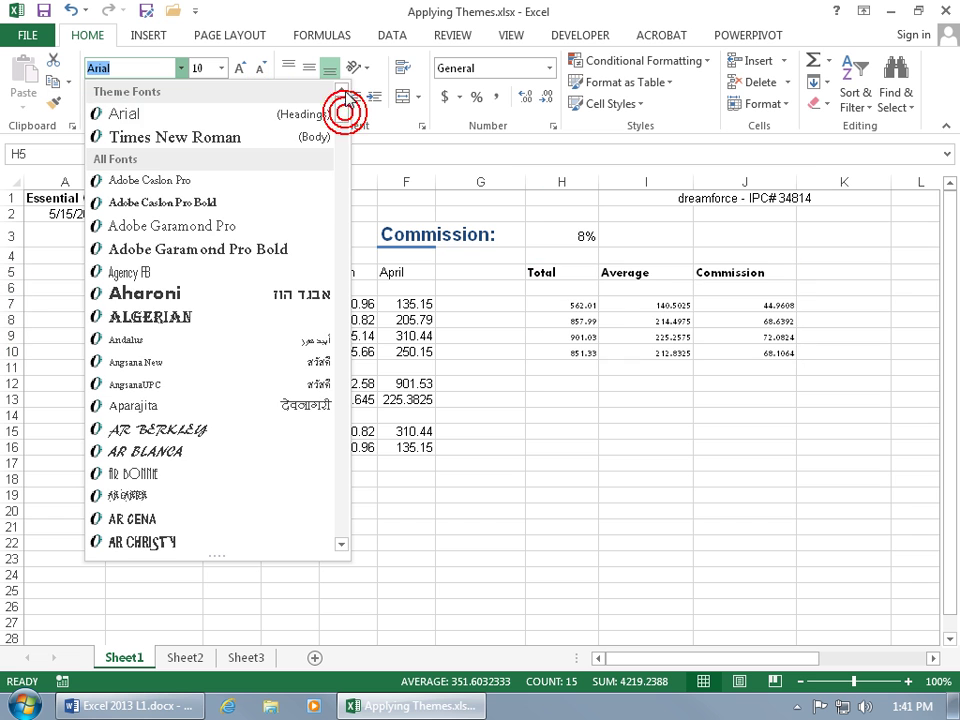
left_click(297, 145)
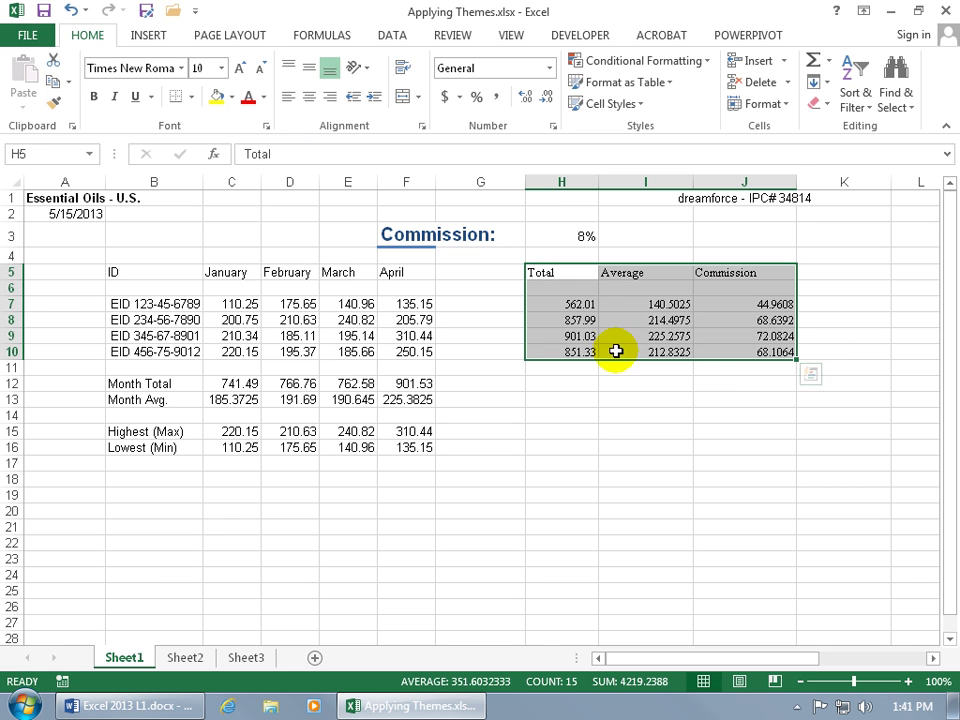
Set the column headings in H5:J5 to the theme heading font, Arial (Headings)
left_click_drag(555, 280, 731, 272)
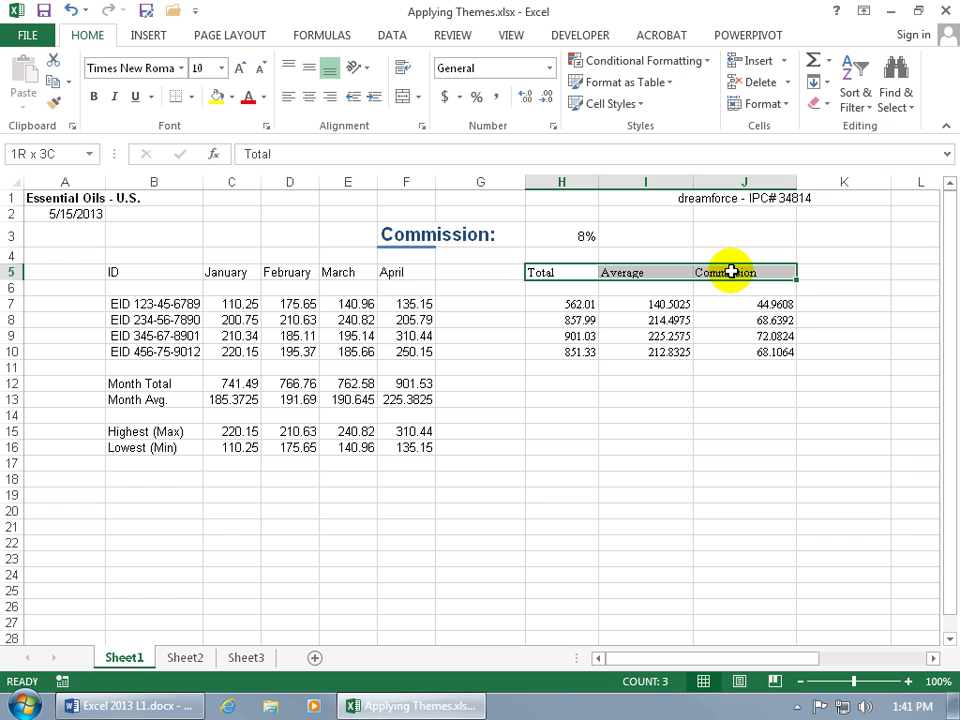
left_click(181, 68)
left_click(283, 114)
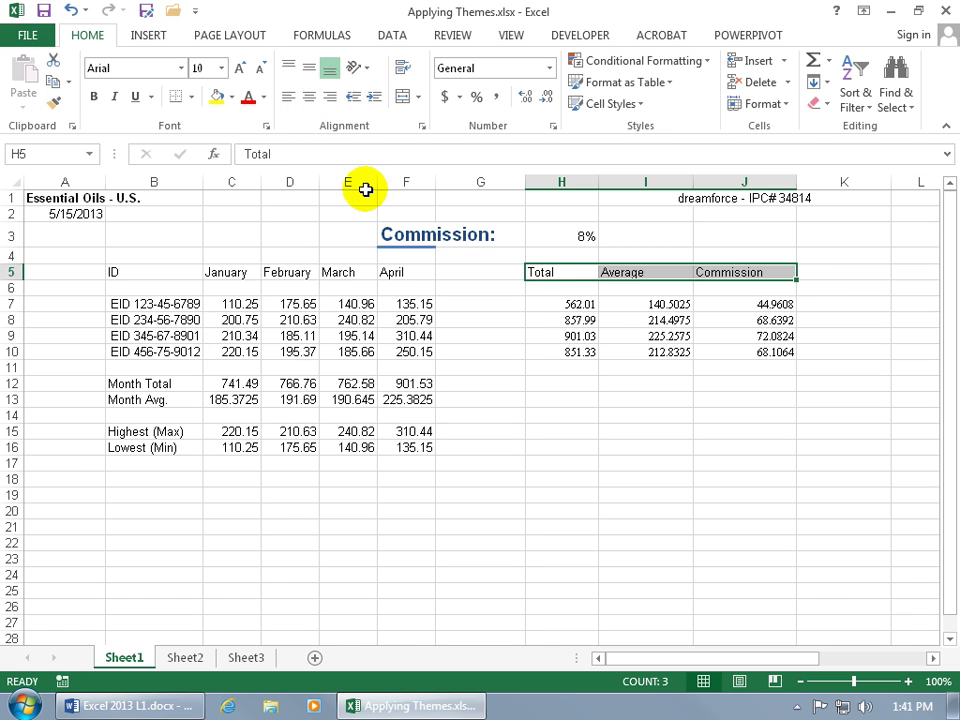
Preview the document themes to see their effect on the headings in H5:J5 and the values in H7:J10
left_click(588, 292)
left_click(577, 274)
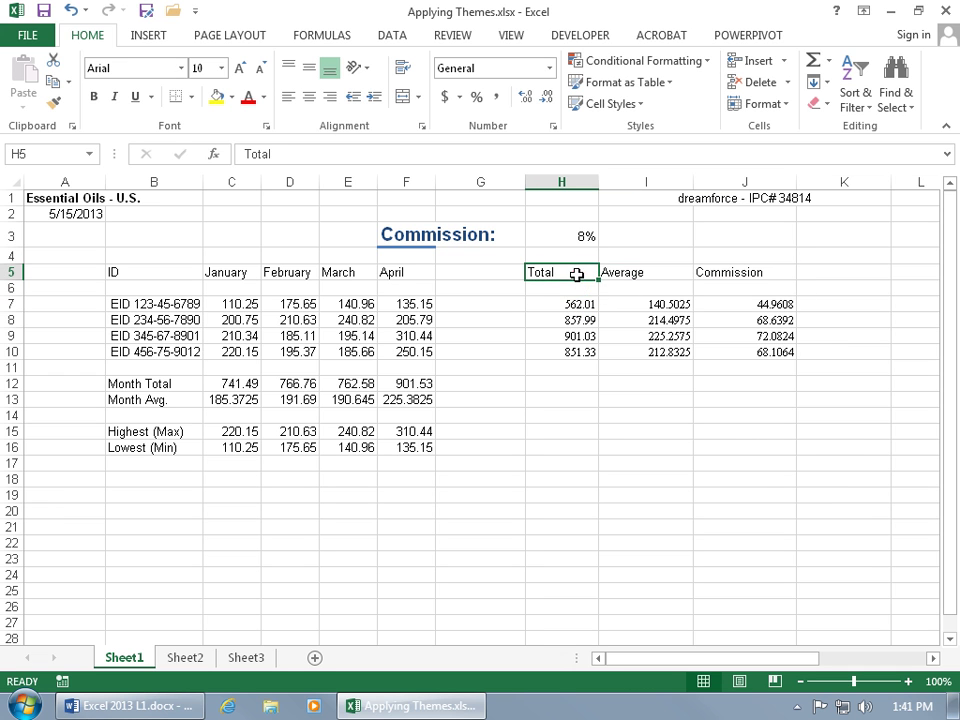
left_click_drag(577, 274, 753, 272)
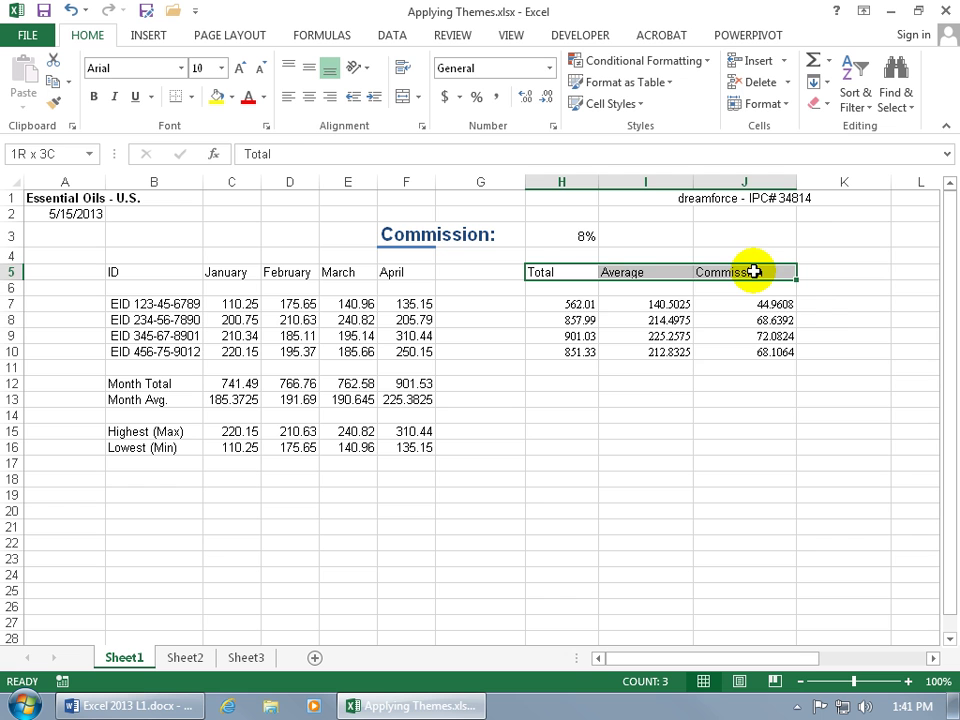
left_click_drag(580, 304, 718, 347)
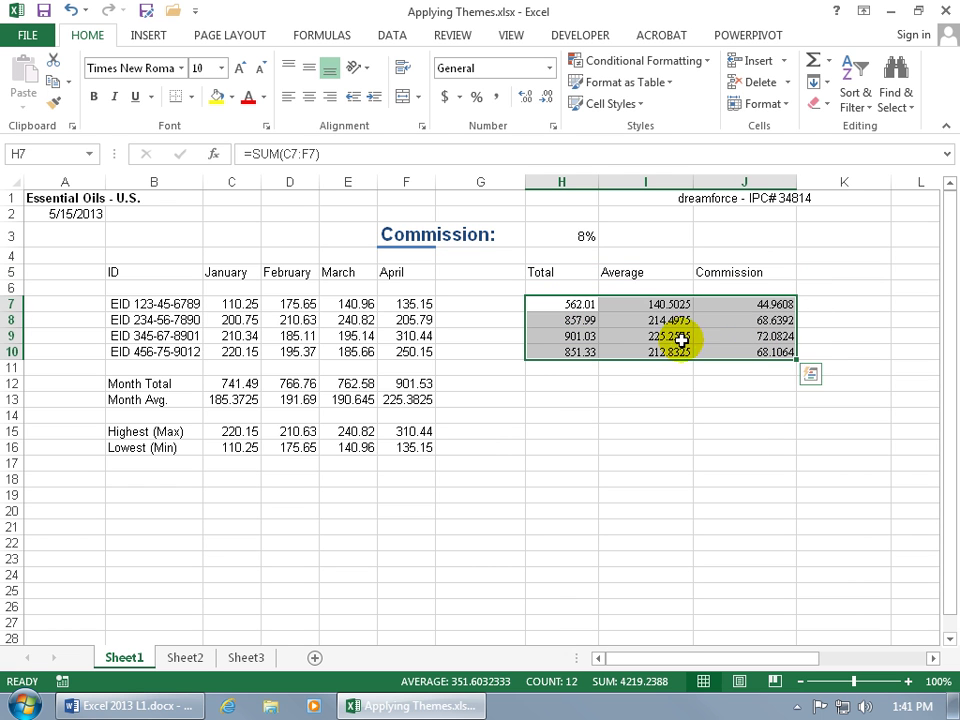
left_click(252, 36)
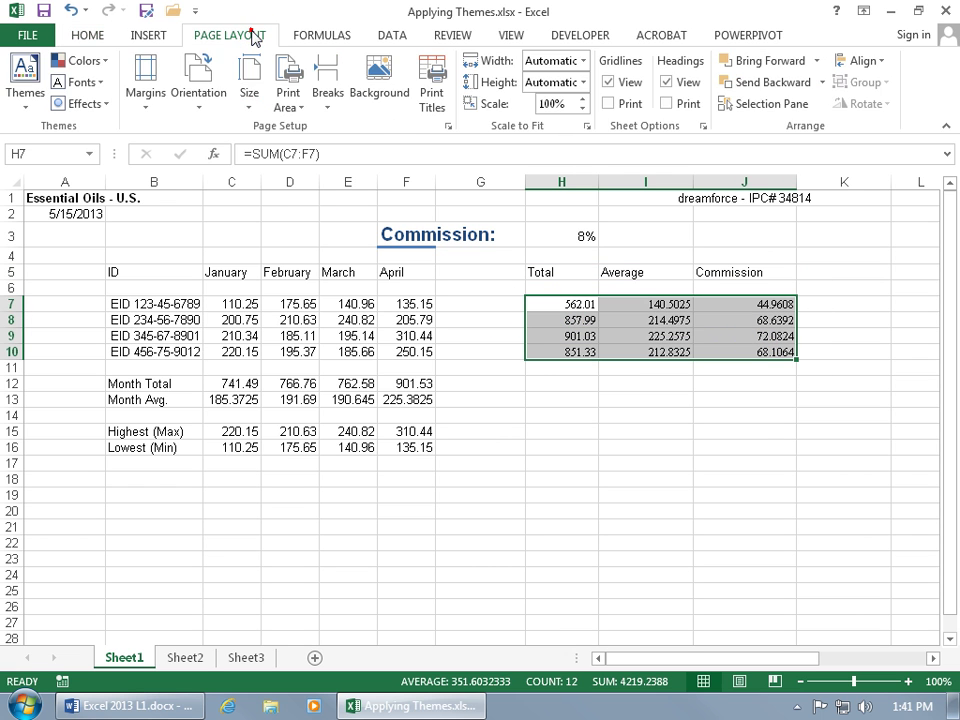
left_click(35, 104)
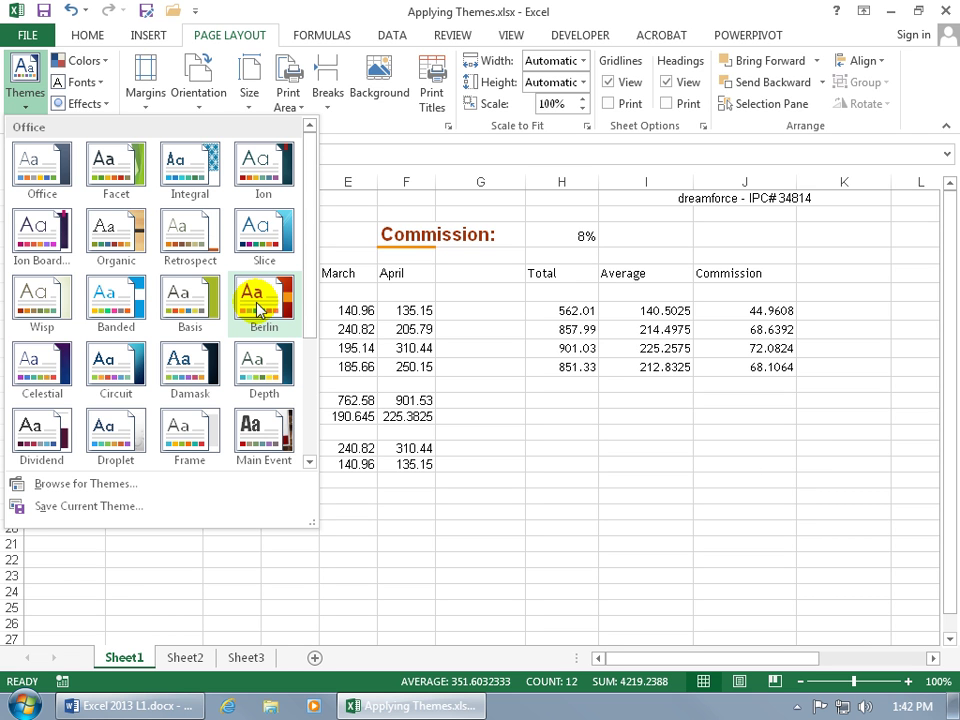
left_click(394, 300)
Check the theme fonts available for the ID and monthly values in B7:F10 without changing their font
left_click_drag(178, 306, 403, 354)
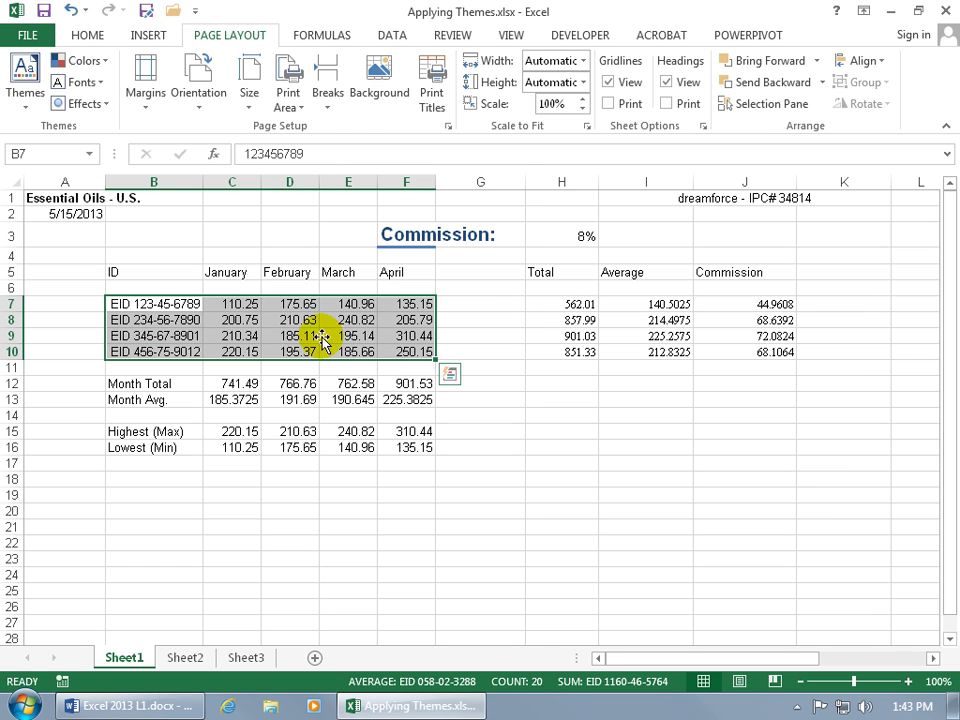
left_click(87, 35)
left_click(181, 68)
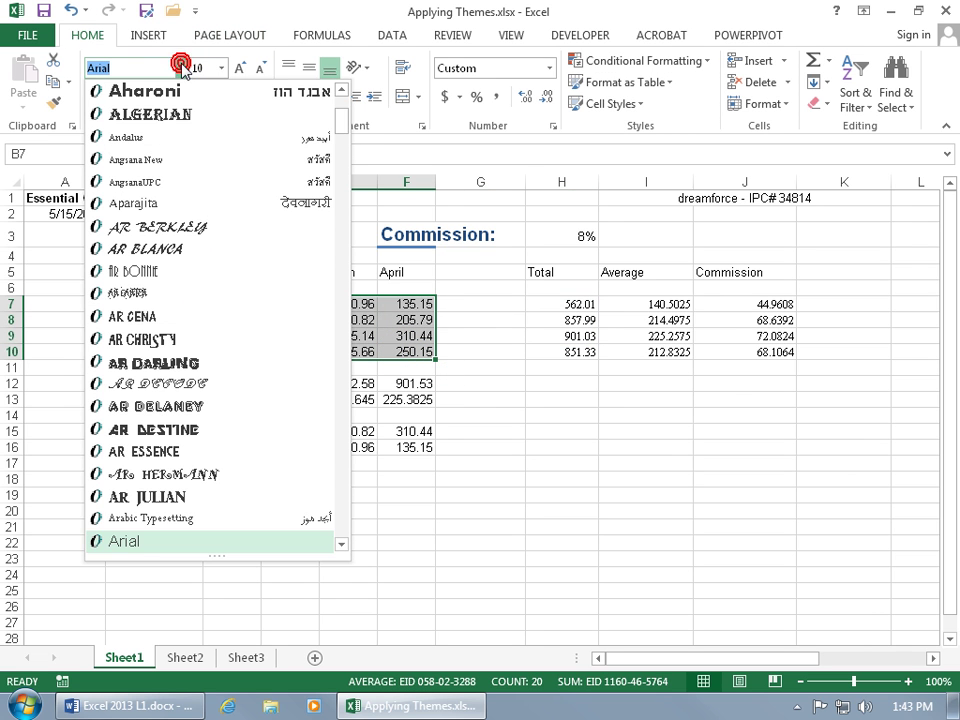
left_click_drag(340, 122, 339, 99)
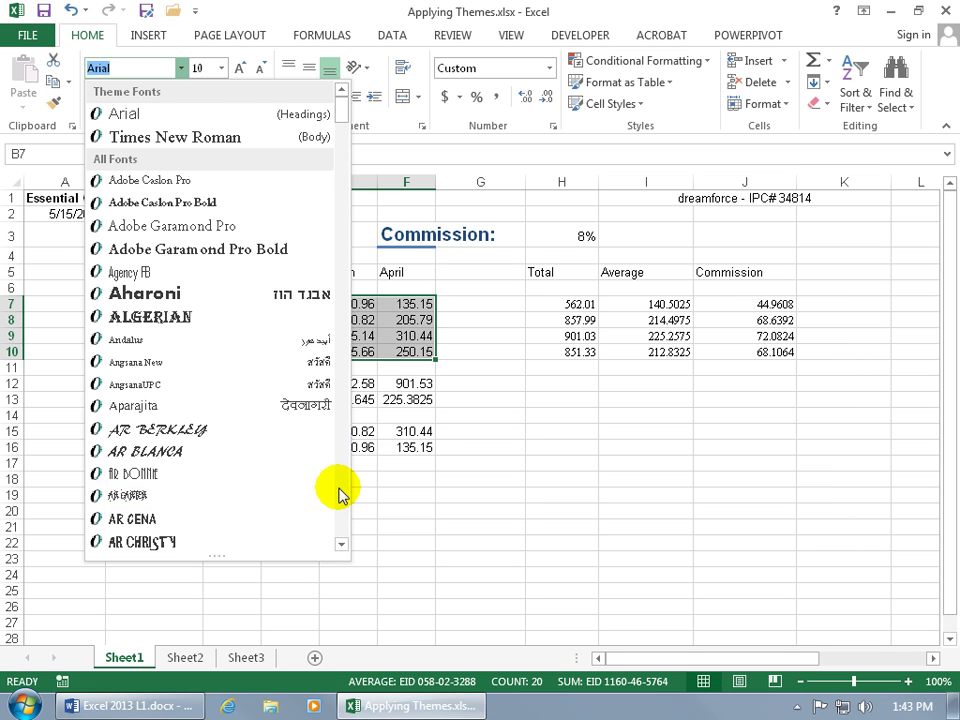
left_click(426, 306)
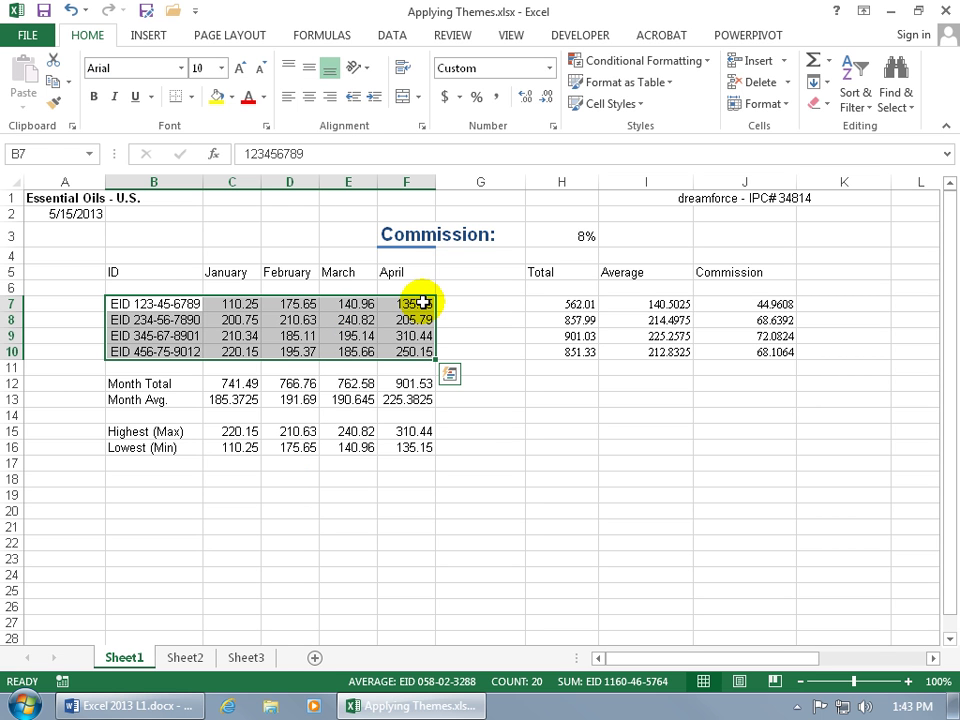
Try bold formatting and a 14-point font size on the month headings in C5:F5
left_click_drag(225, 272, 394, 270)
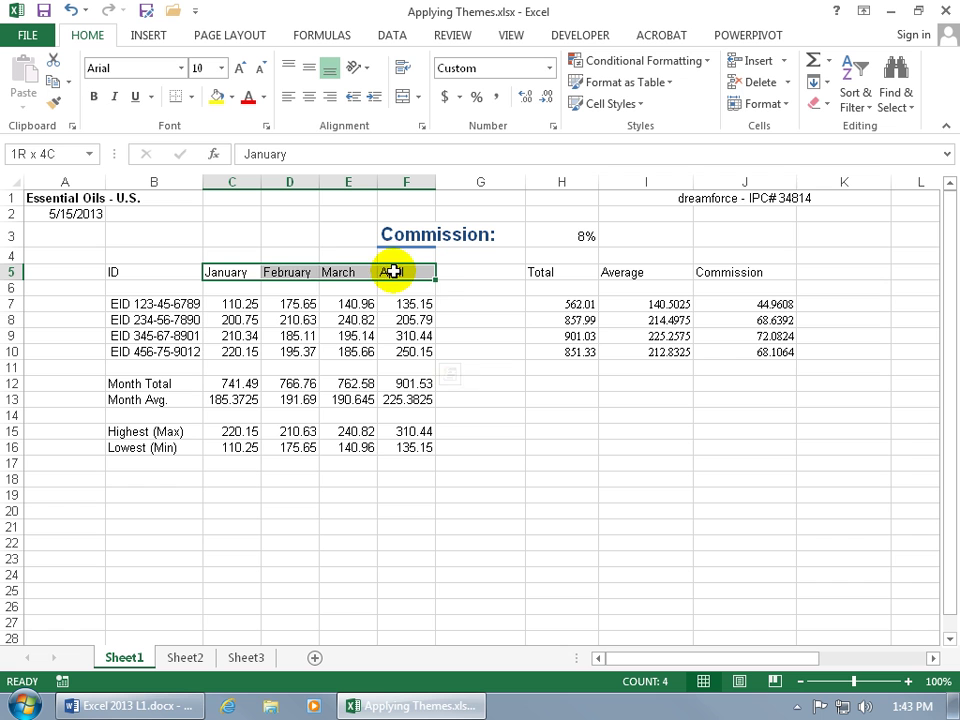
left_click(94, 96)
left_click(222, 68)
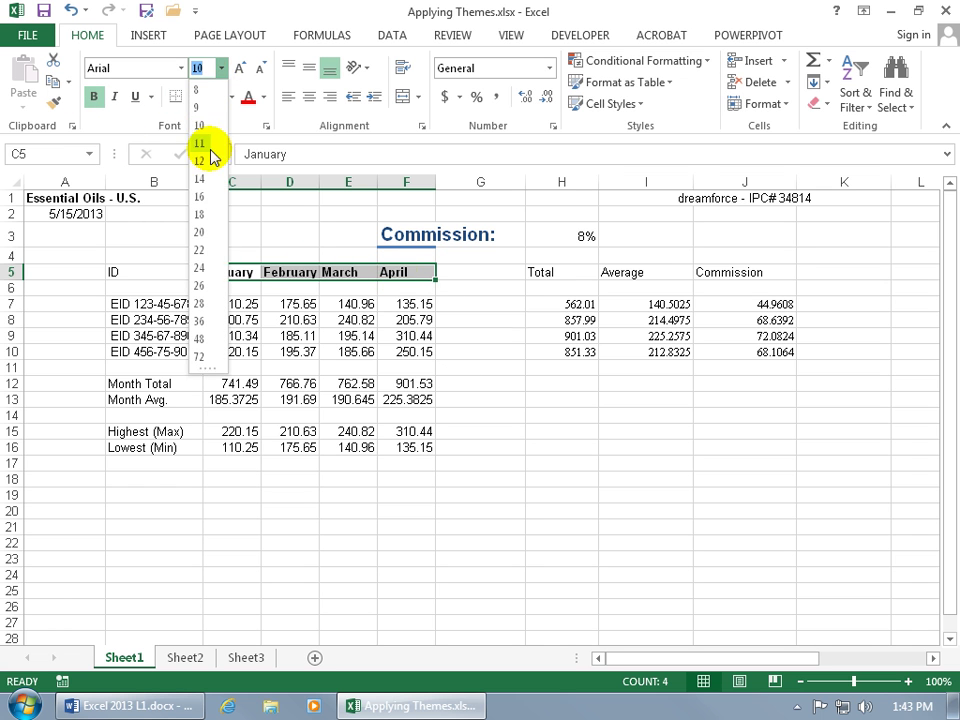
left_click(199, 179)
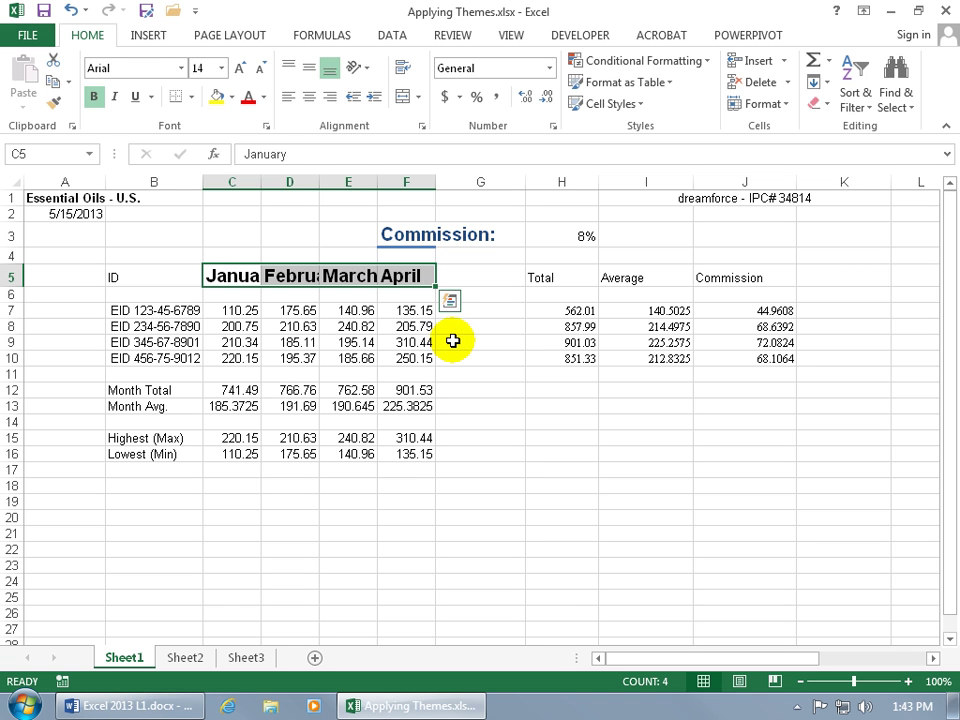
left_click(71, 11)
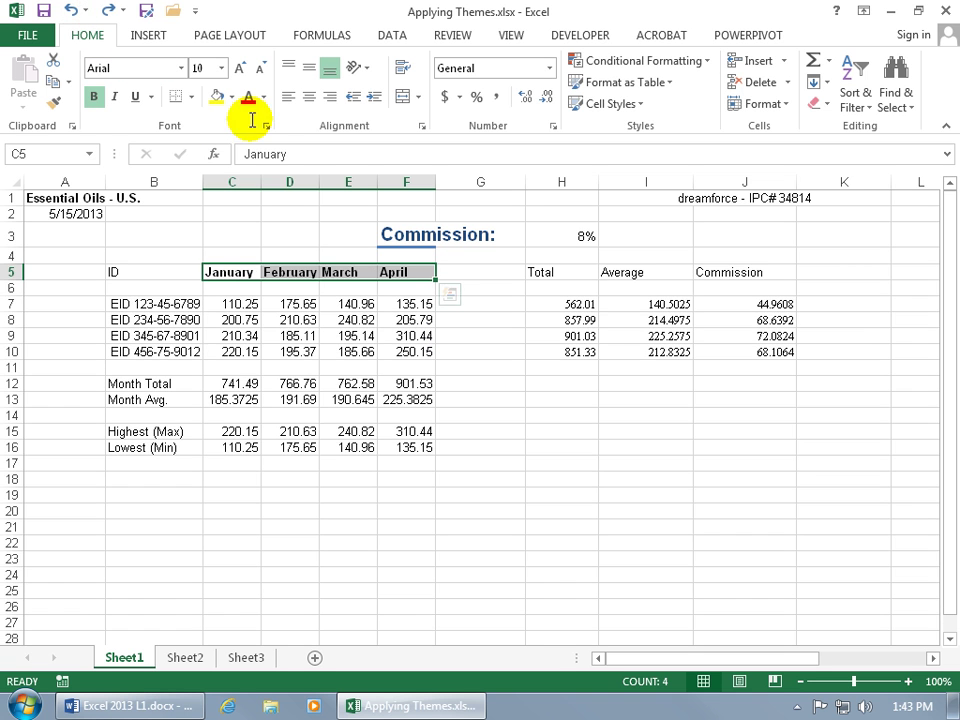
left_click(286, 286)
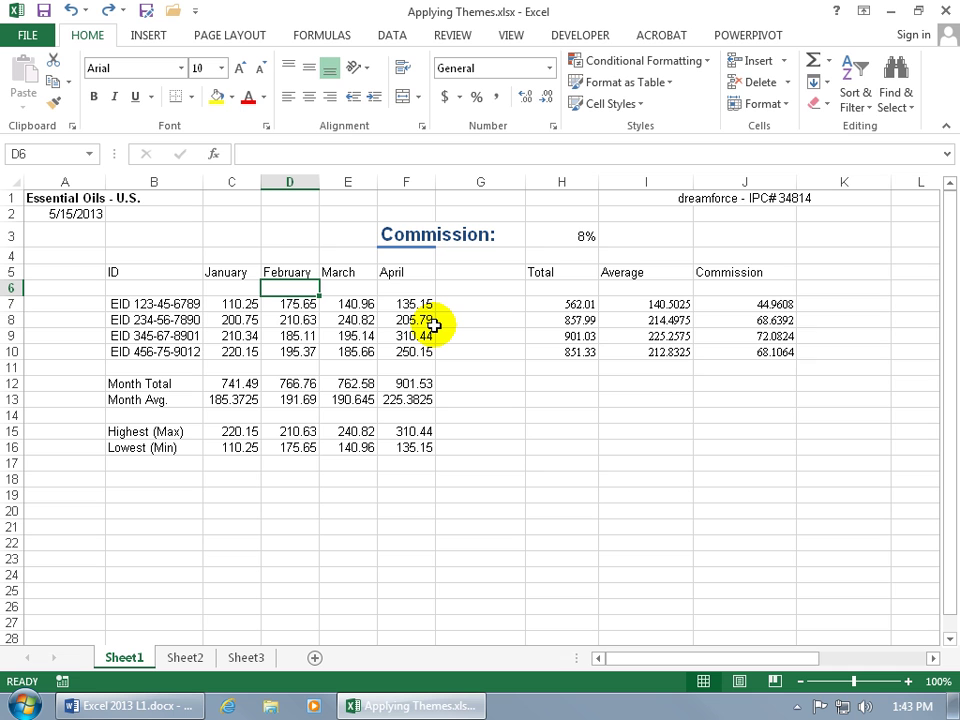
Draw an oval shape about 1.6" high and 1.66" wide below the Total, Average and Commission block
left_click(244, 35)
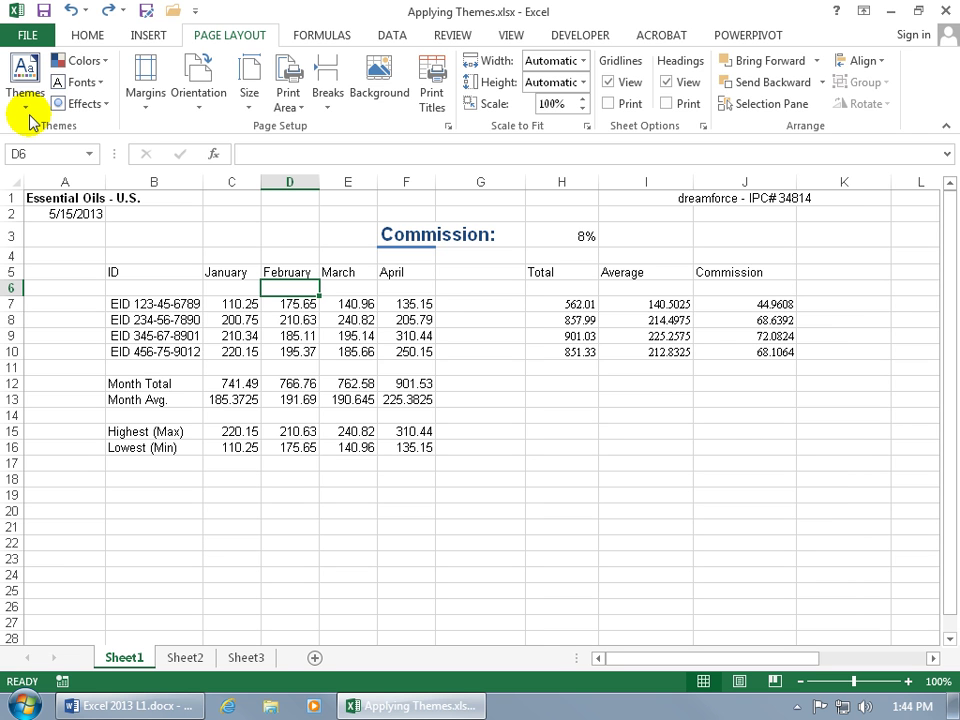
left_click(152, 35)
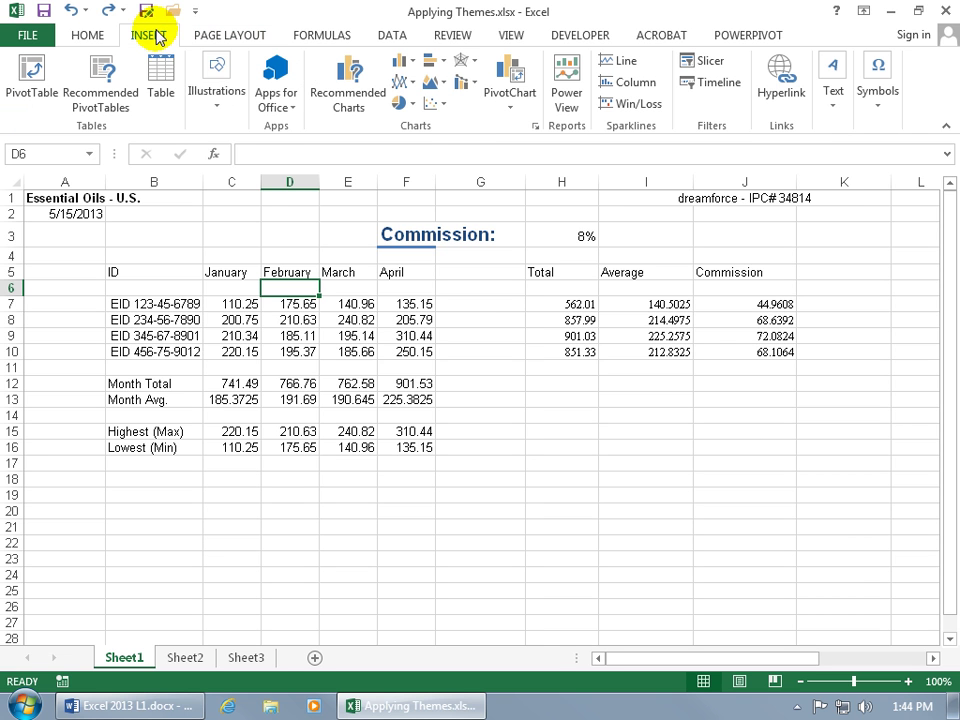
left_click(222, 95)
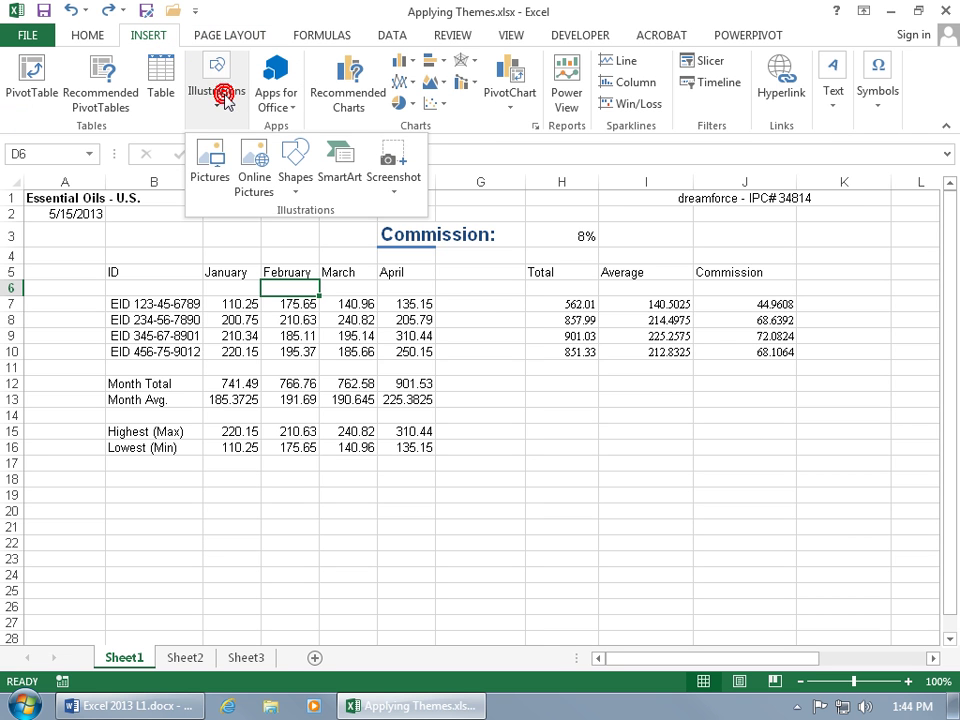
left_click(297, 176)
left_click(361, 230)
mouse_move(593, 397)
left_mouse_down()
mouse_move(790, 514)
mouse_move(742, 541)
left_mouse_up()
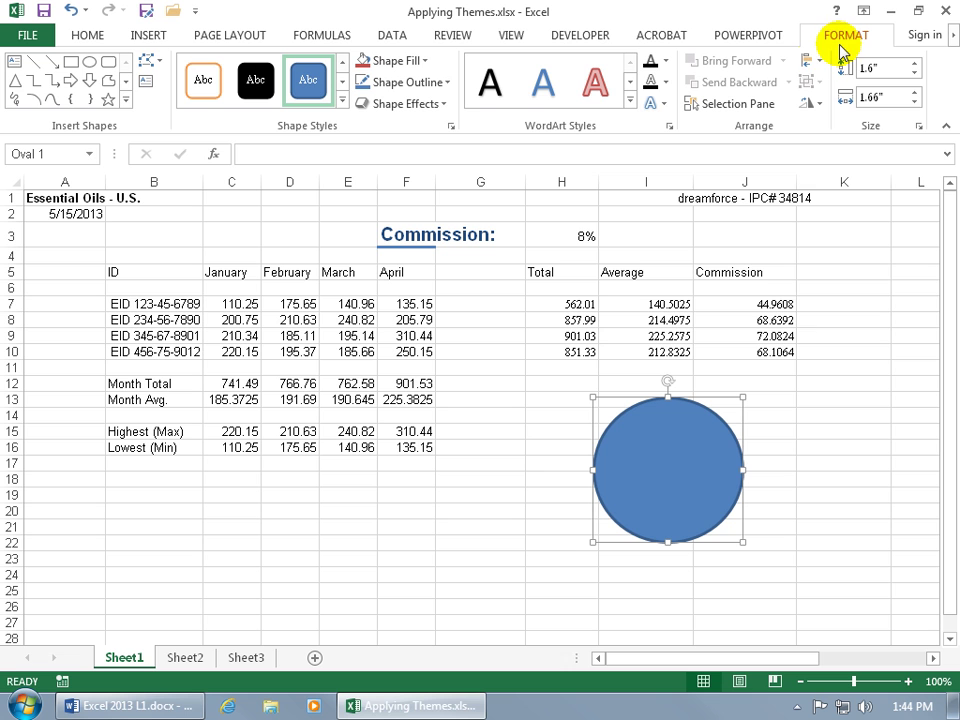
Apply the largest red glow variation to the blue circle
left_click(405, 104)
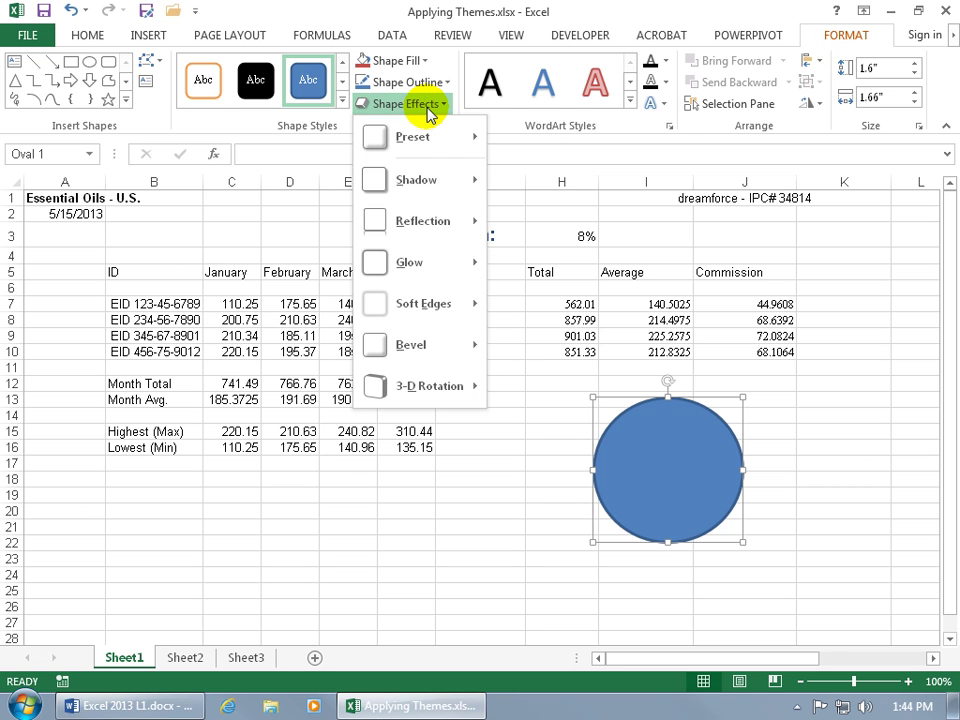
mouse_move(450, 274)
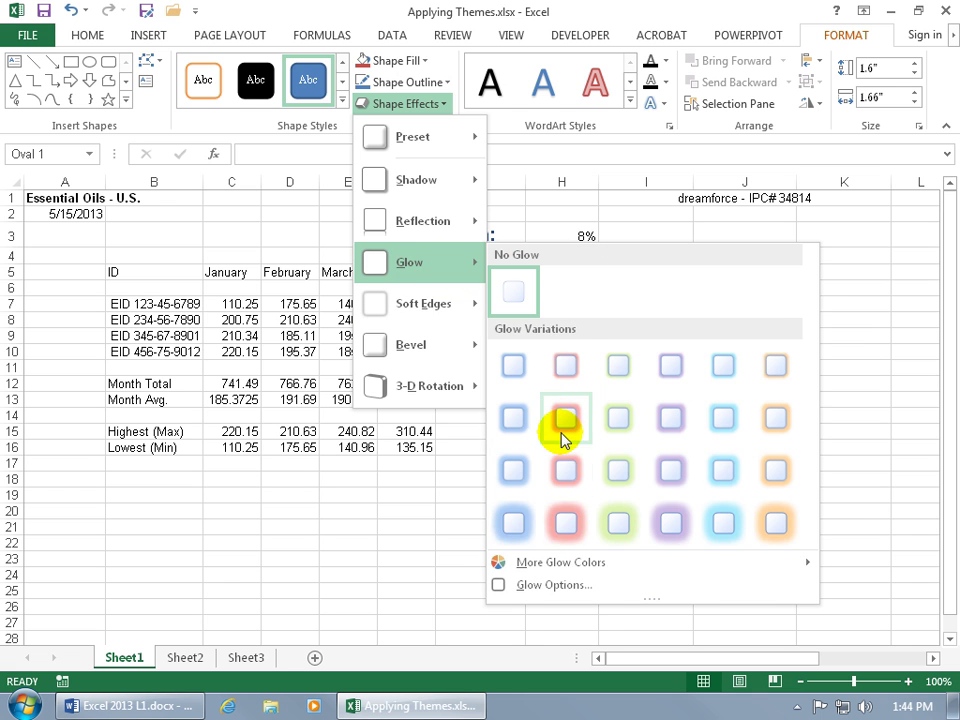
left_click(565, 518)
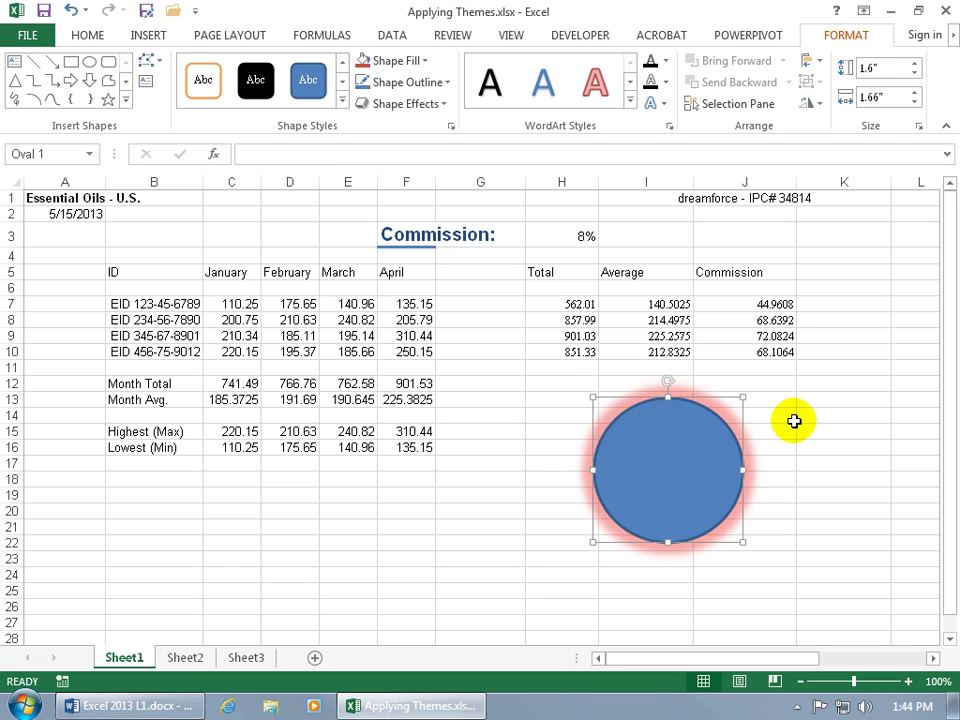
Preview the themes and theme effects on the circle, and apply the Ion theme to the workbook
left_click(238, 30)
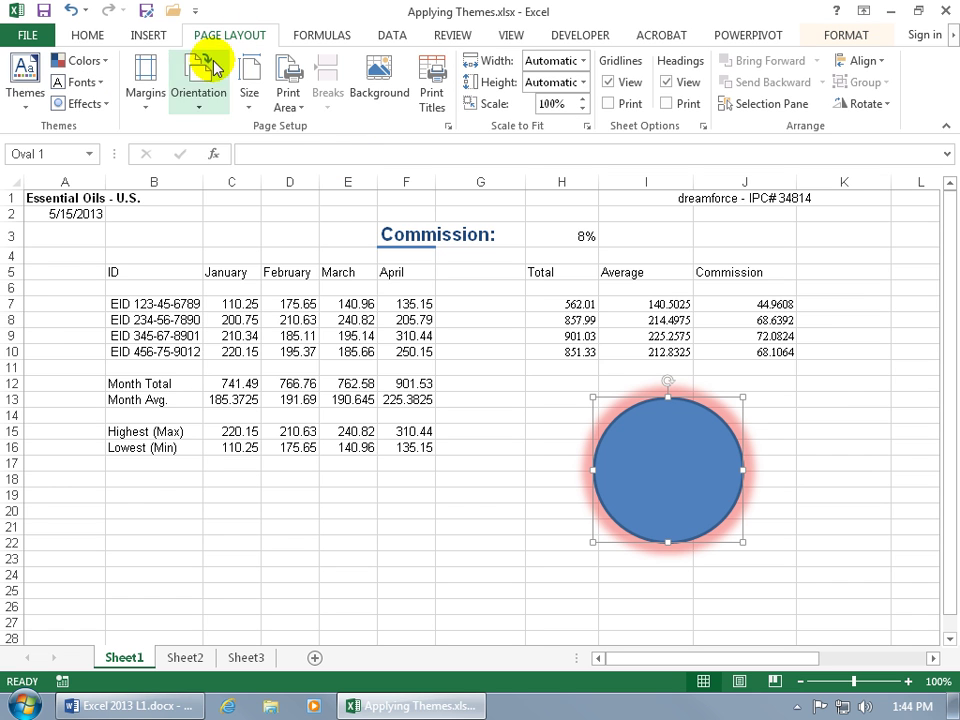
left_click(27, 100)
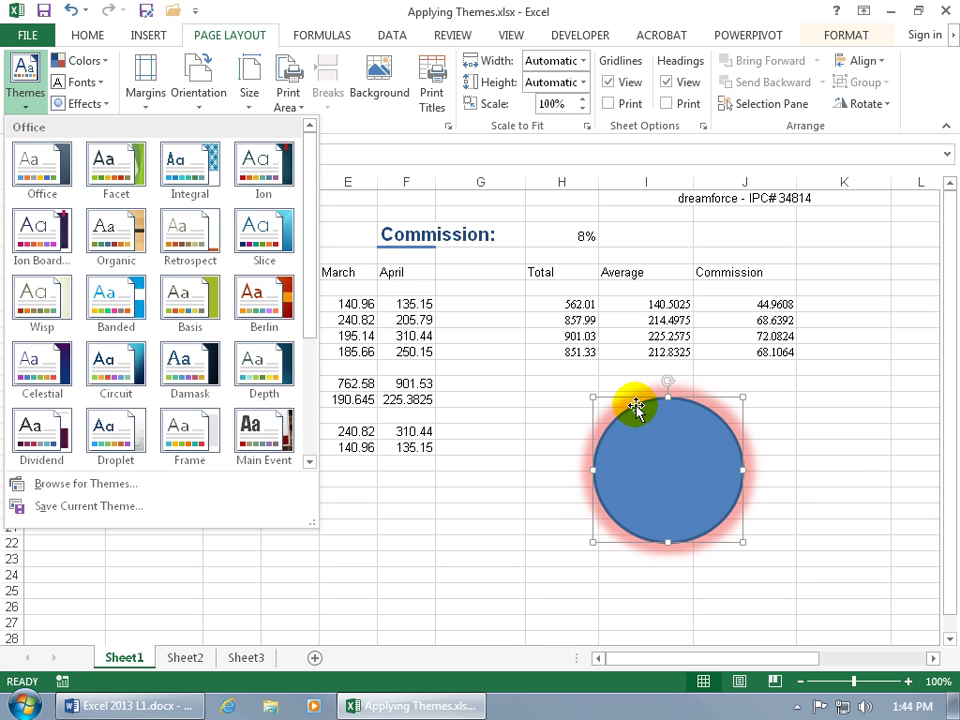
left_click(106, 103)
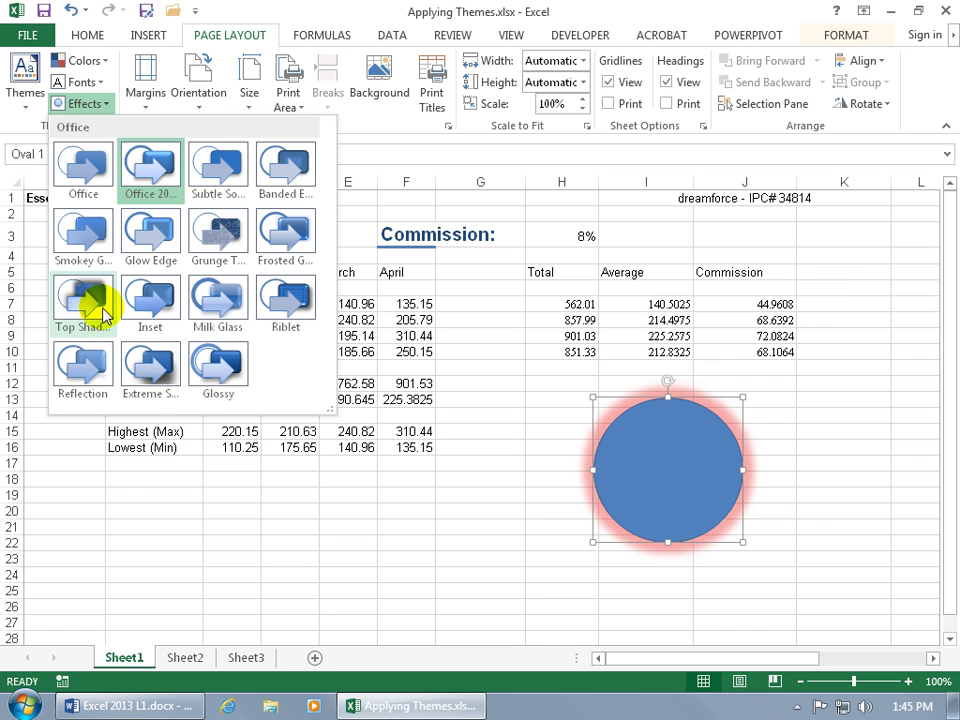
left_click(22, 95)
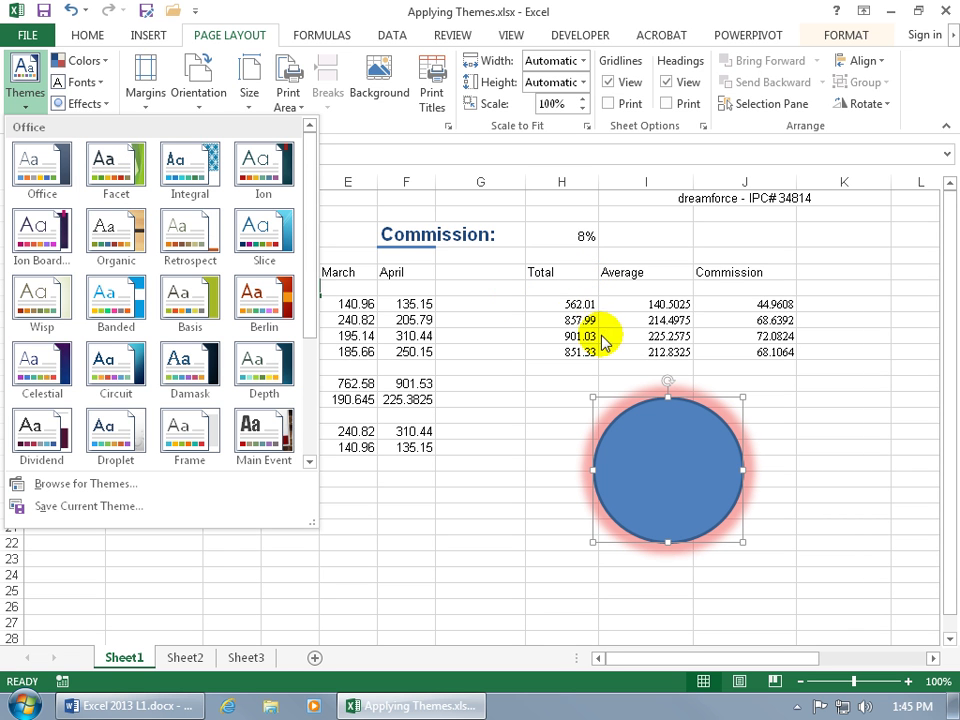
left_click(264, 180)
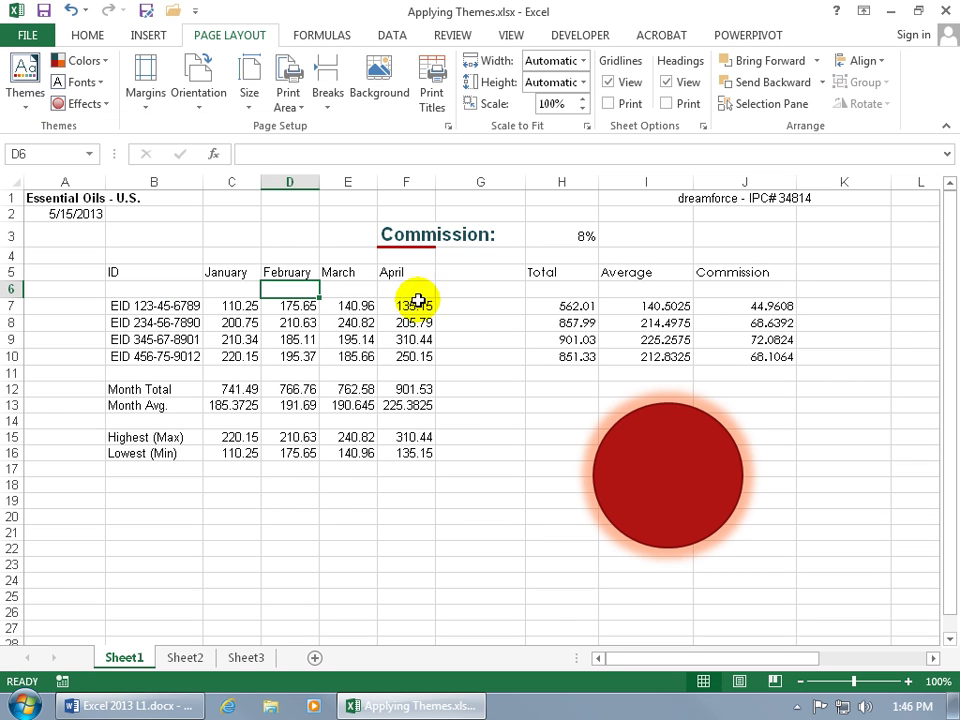
Check the theme heading and body fonts for the Total, Average and Commission block H5:J10
left_click(240, 341)
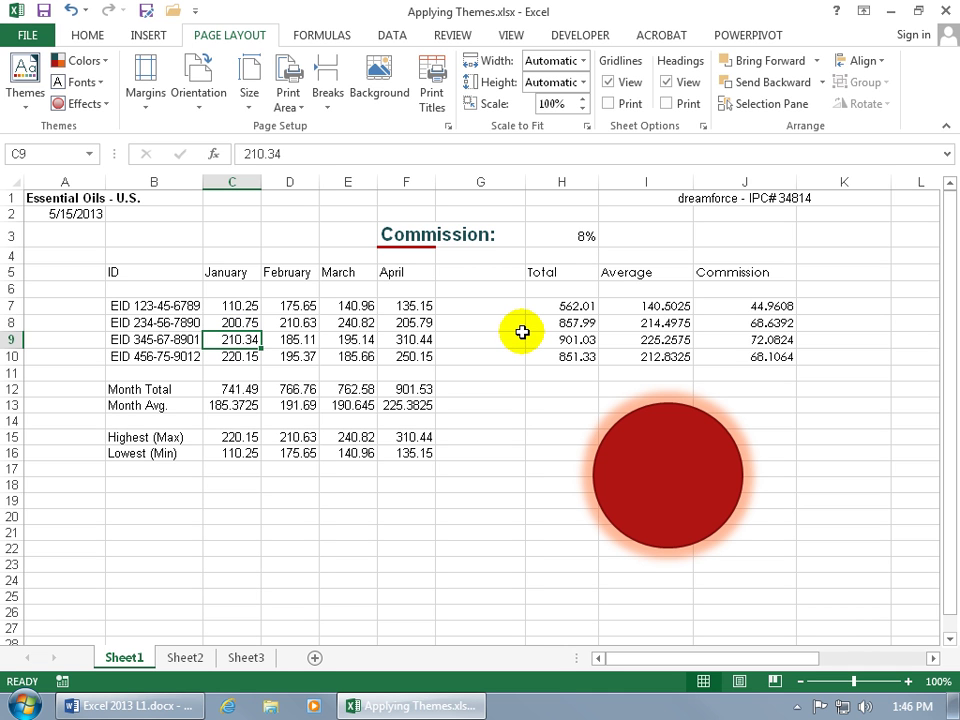
left_click_drag(553, 273, 758, 360)
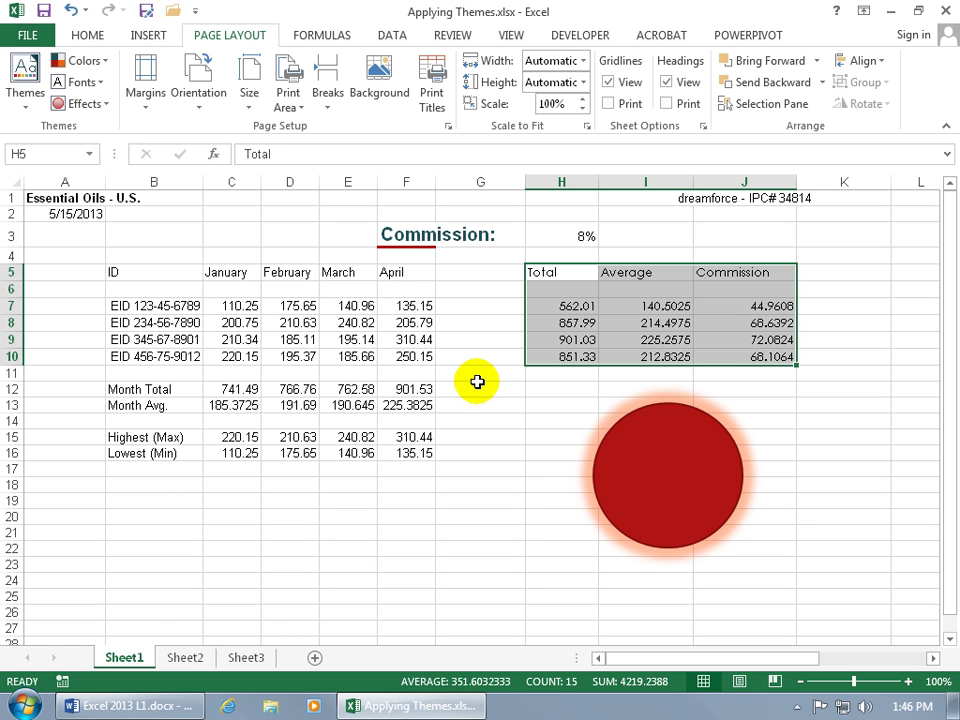
left_click(92, 36)
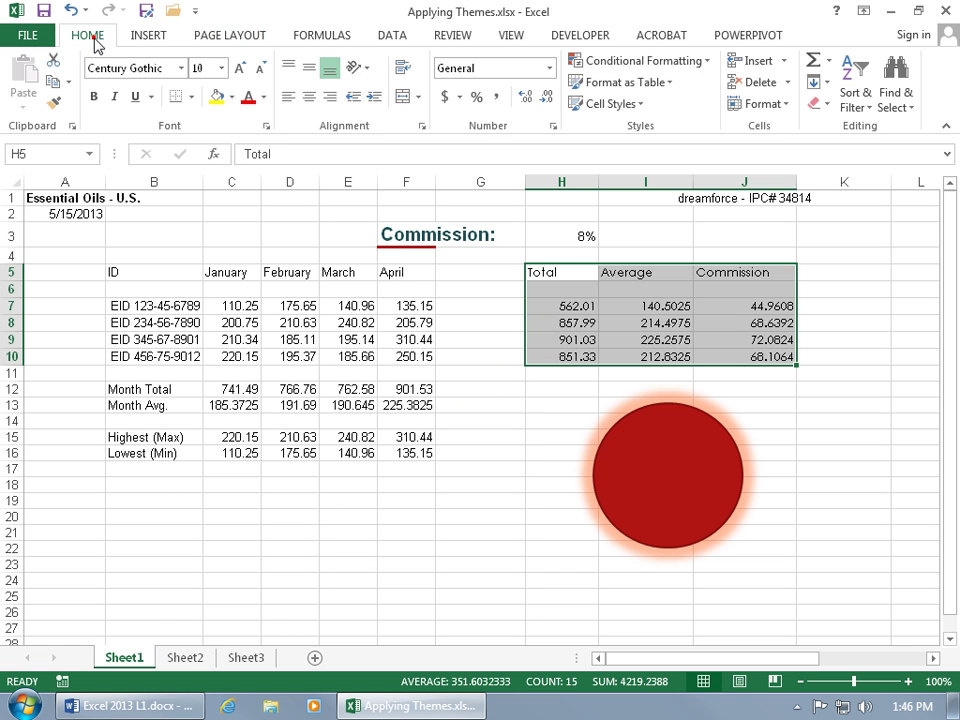
left_click(181, 68)
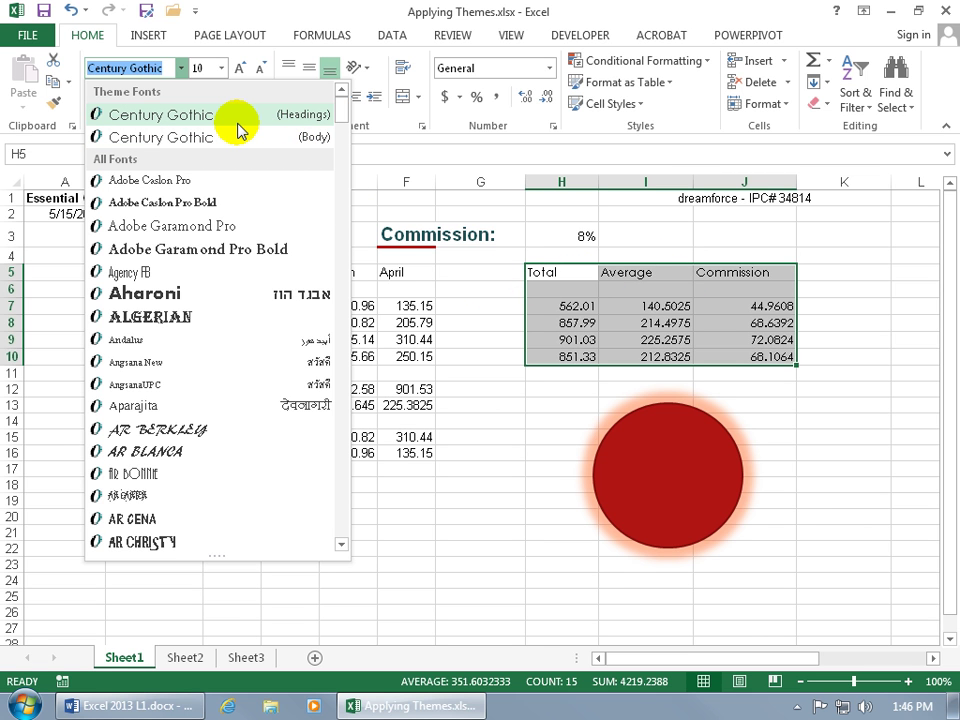
left_click(416, 256)
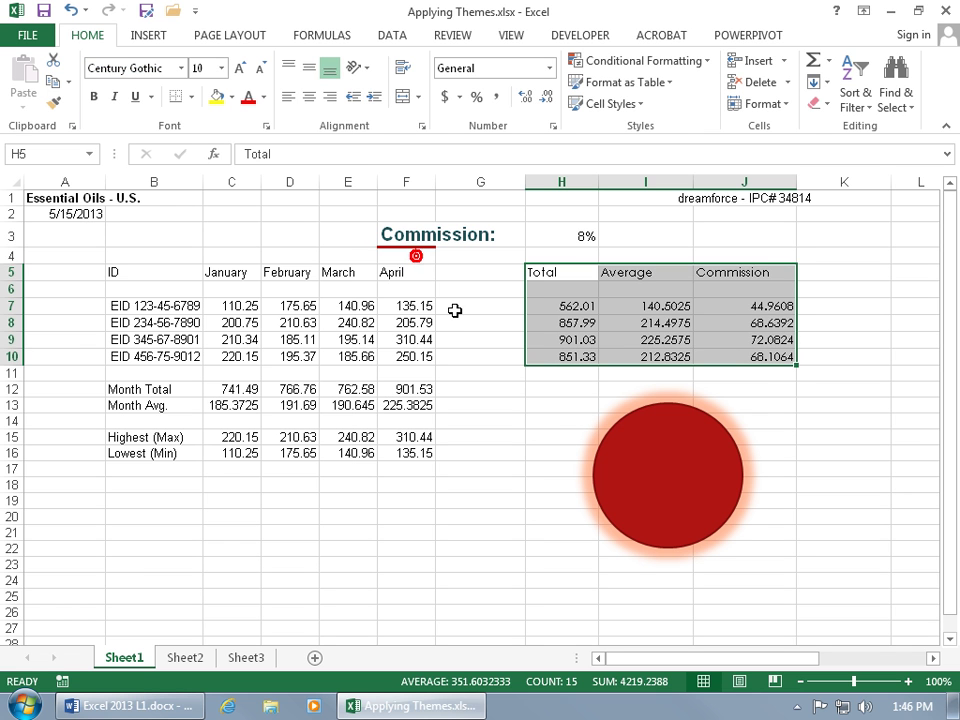
Preview the theme color sets, such as Yellow, on the Commission title and the circle
left_click(238, 35)
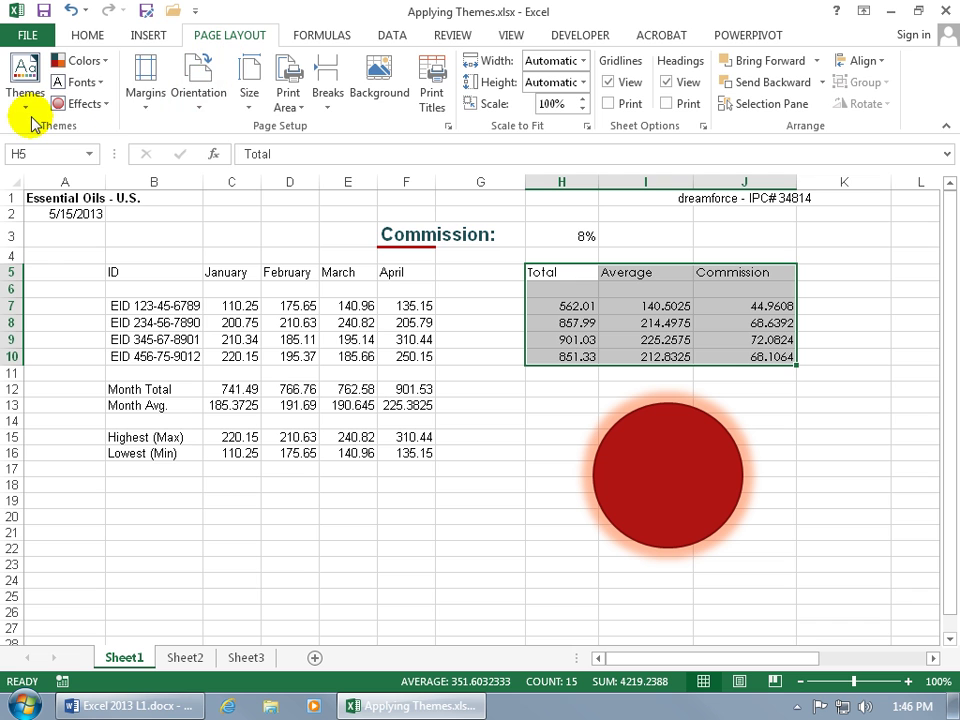
left_click(100, 62)
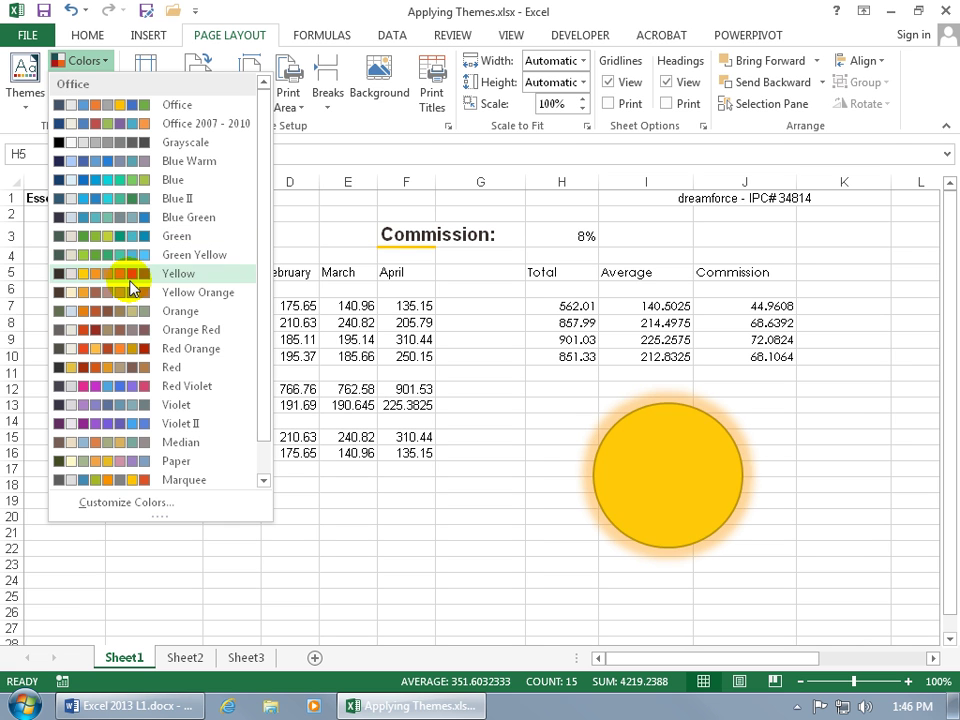
left_click(92, 61)
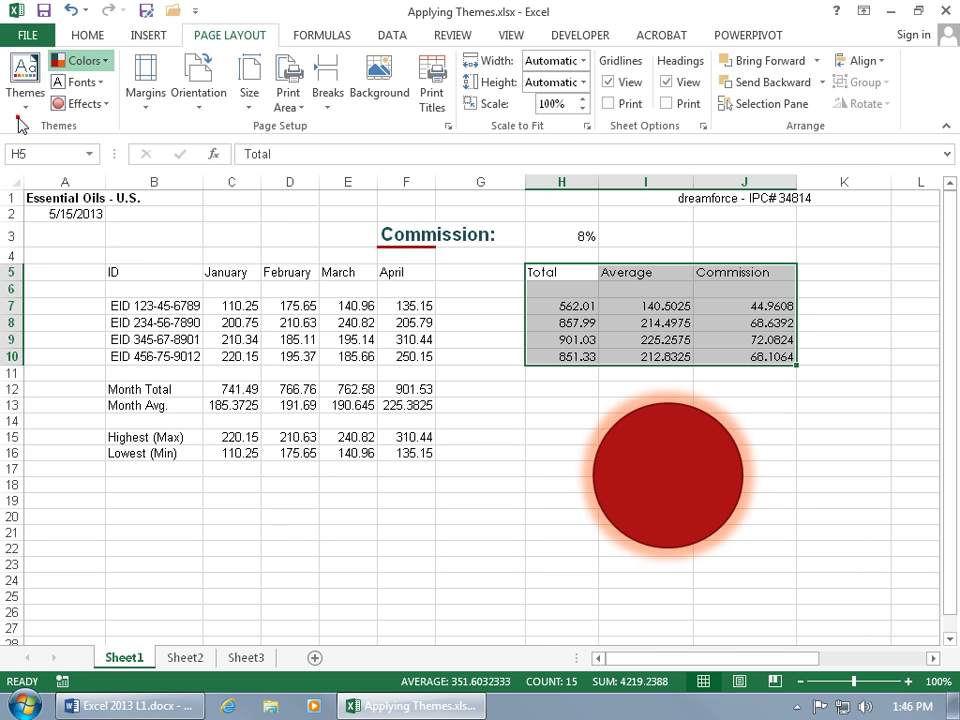
Change the workbook's theme fonts to the Garamond set
left_click(104, 84)
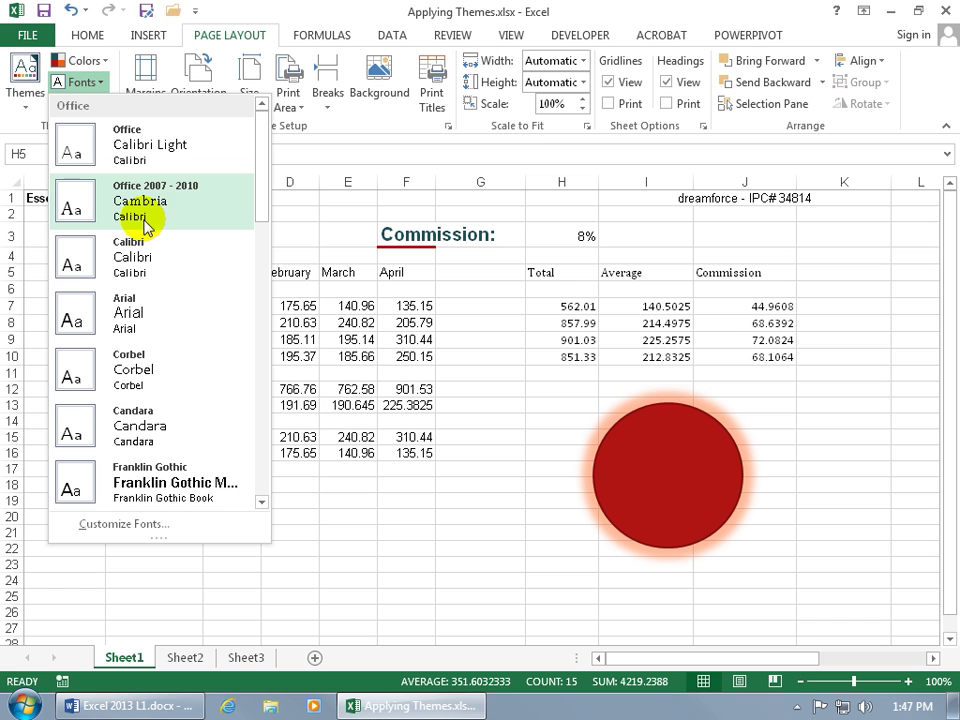
left_click_drag(258, 204, 268, 311)
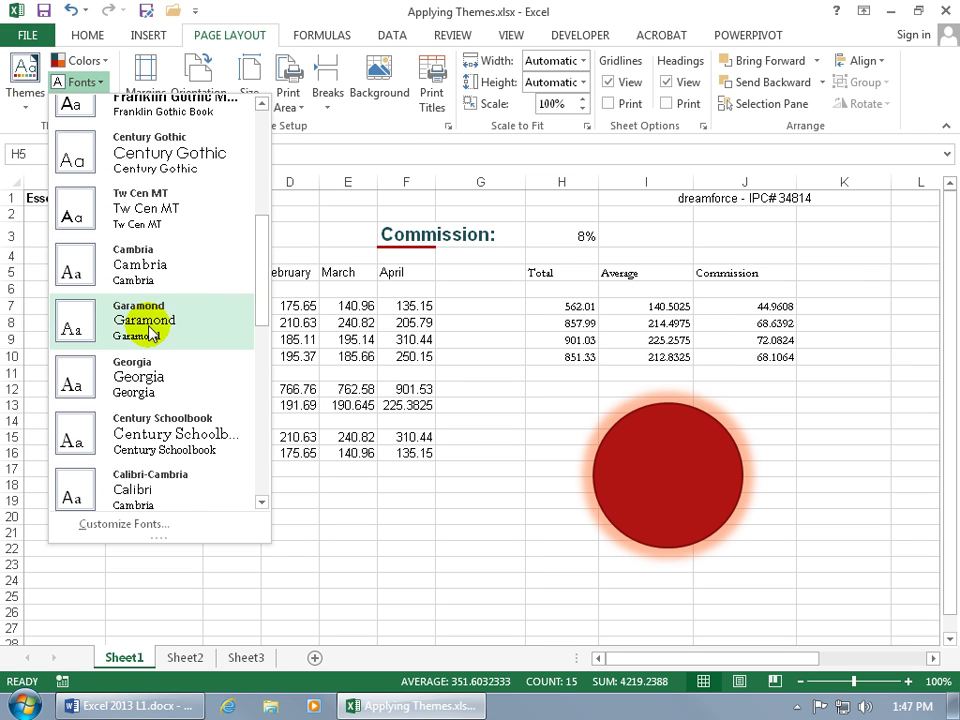
left_click(148, 332)
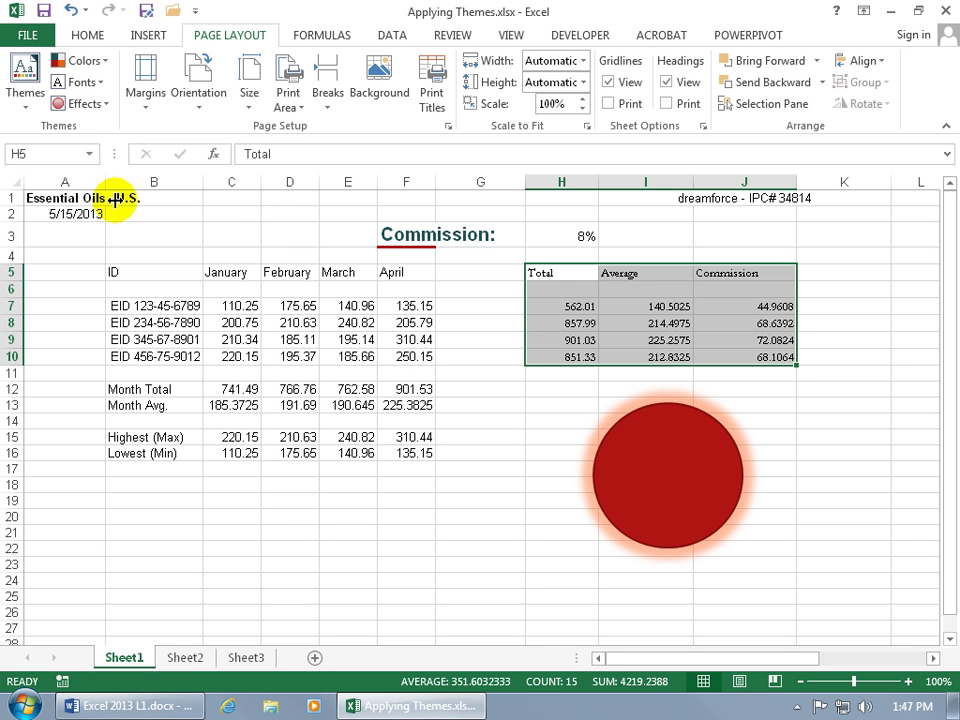
Look over the theme effects and the font formatting options for the empty cell B3
left_click(101, 103)
left_click(31, 120)
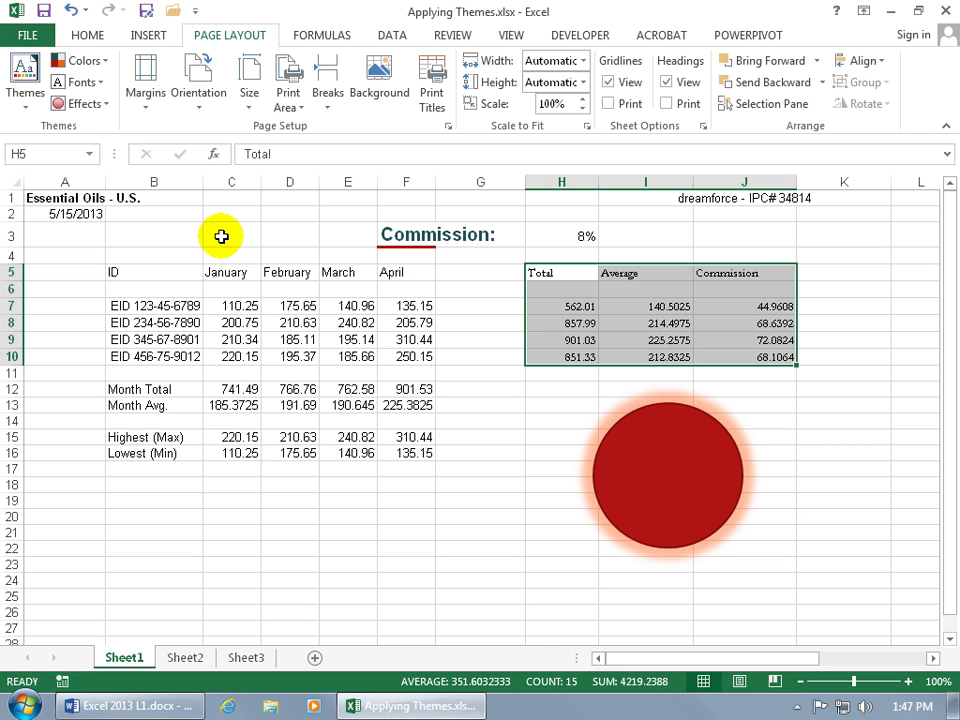
left_click(180, 231)
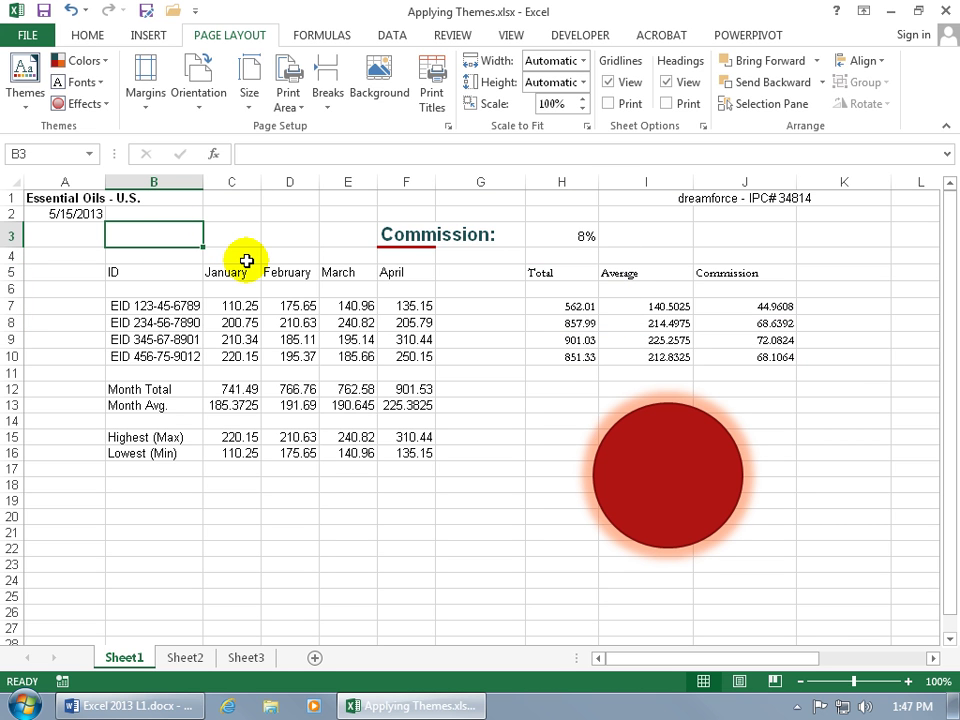
left_click(88, 36)
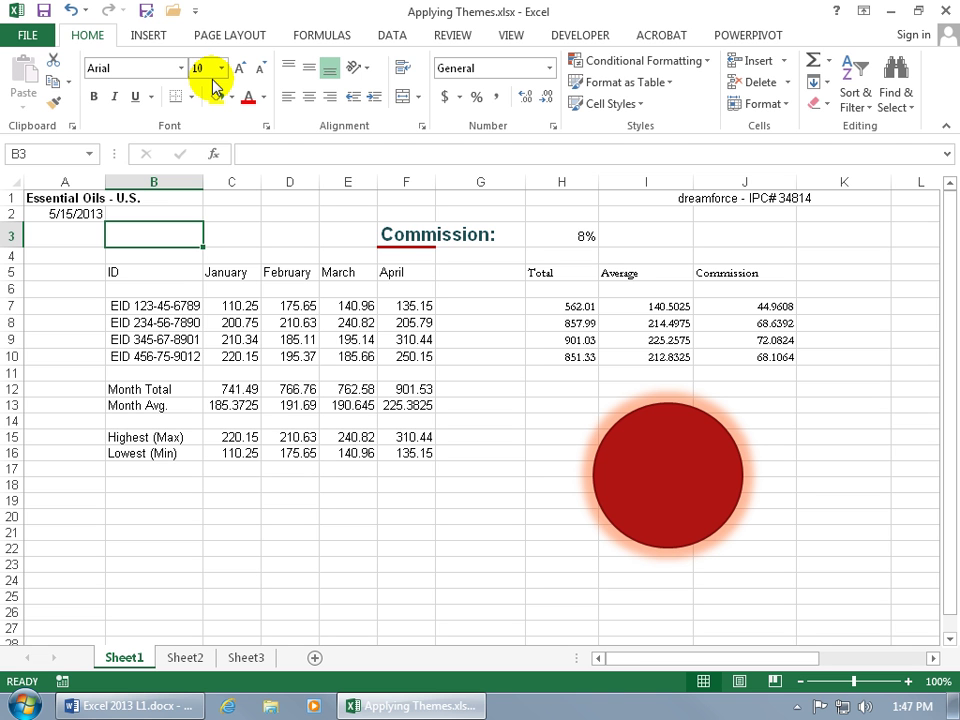
Review the default font choices for new workbooks, including Headings Font and Body Font, in the general program options without changing them
left_click(27, 34)
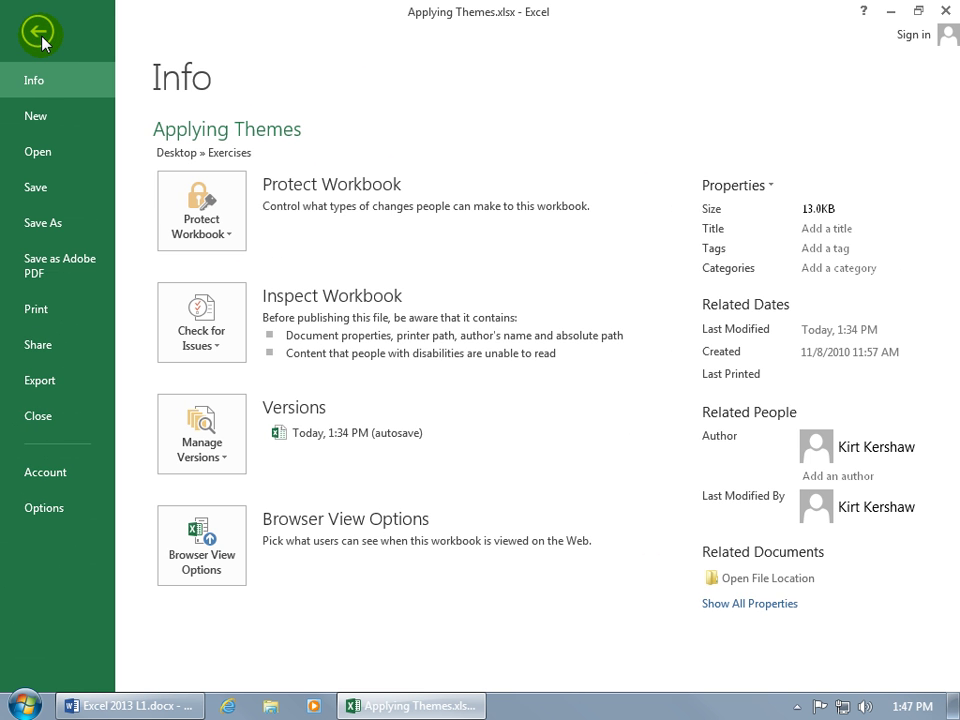
left_click(70, 510)
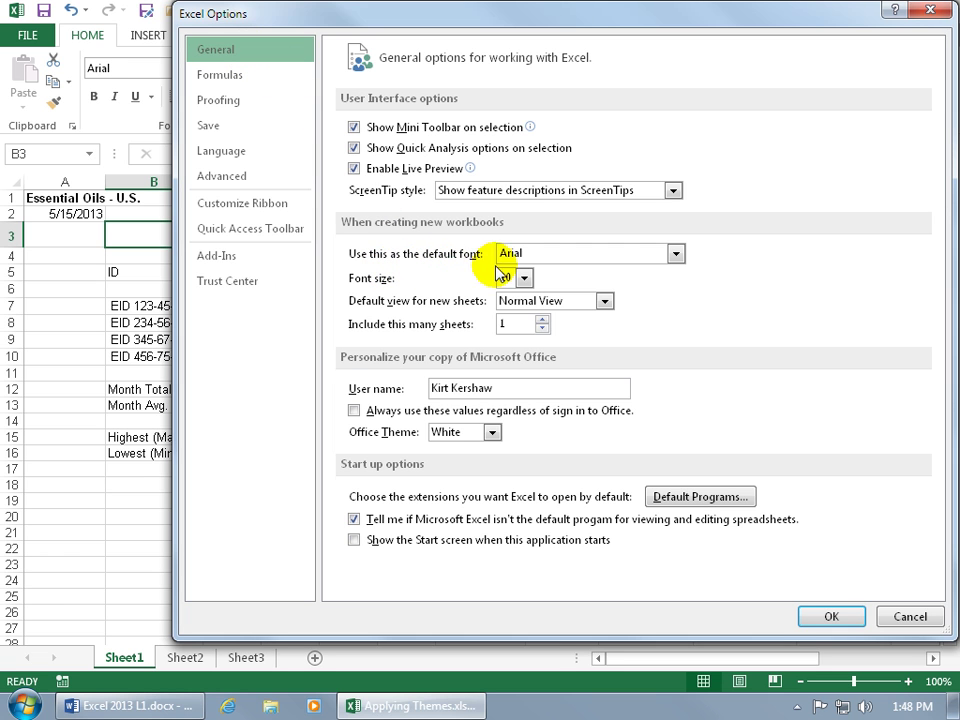
left_click(677, 256)
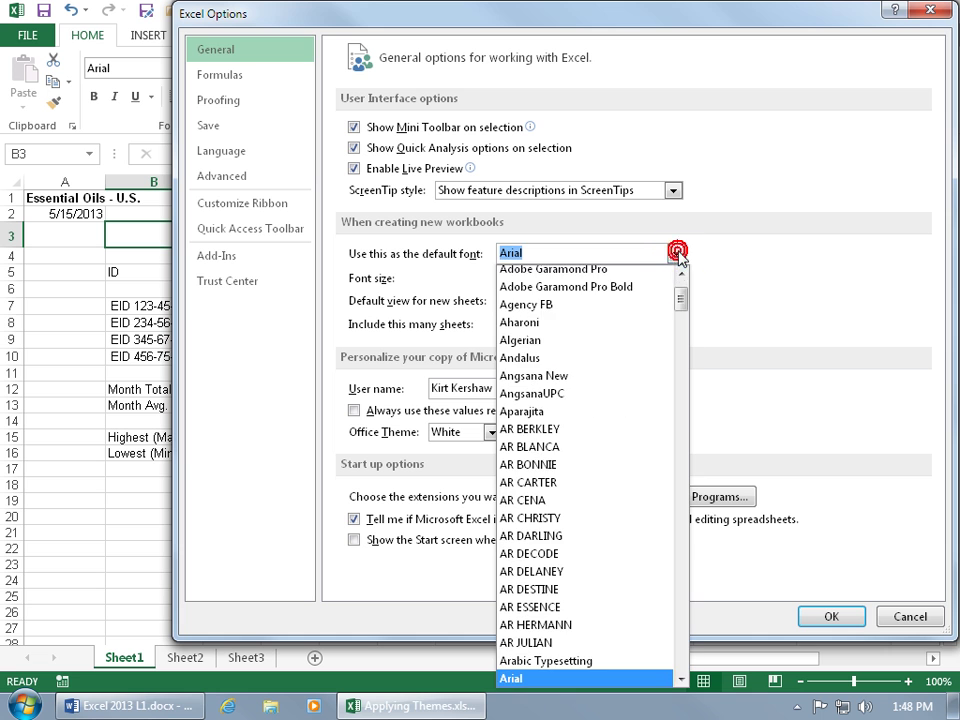
left_click(679, 294)
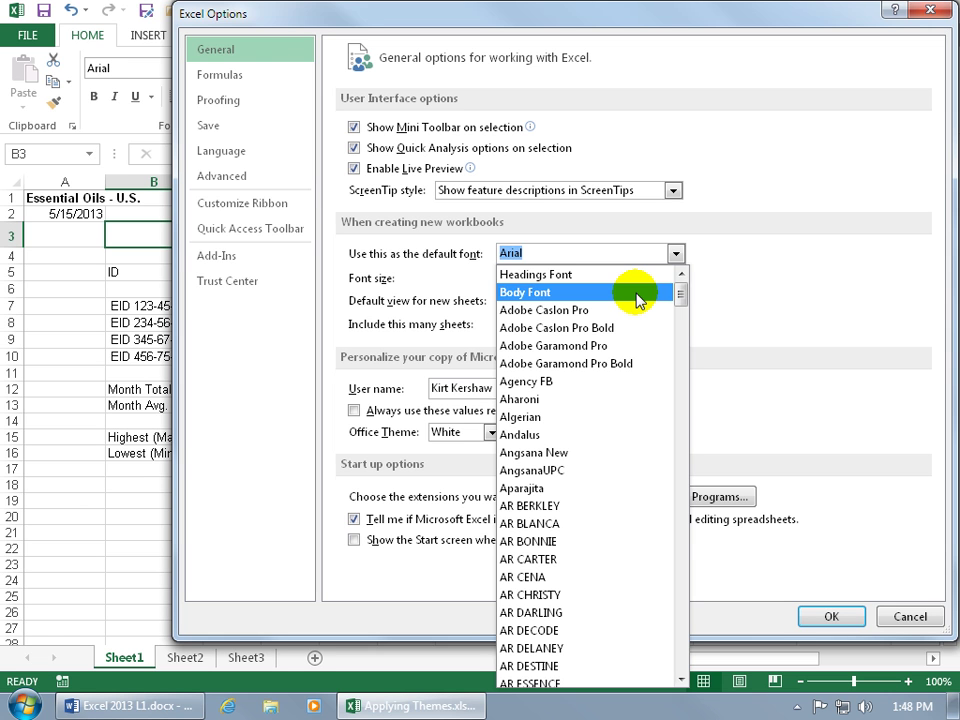
left_click(724, 259)
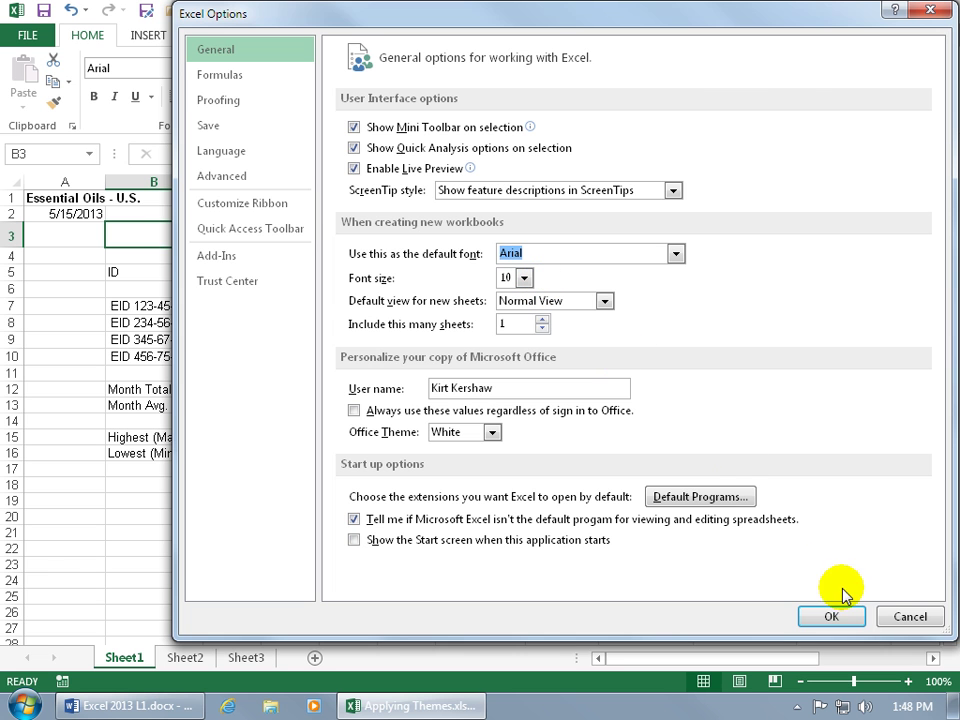
left_click(887, 616)
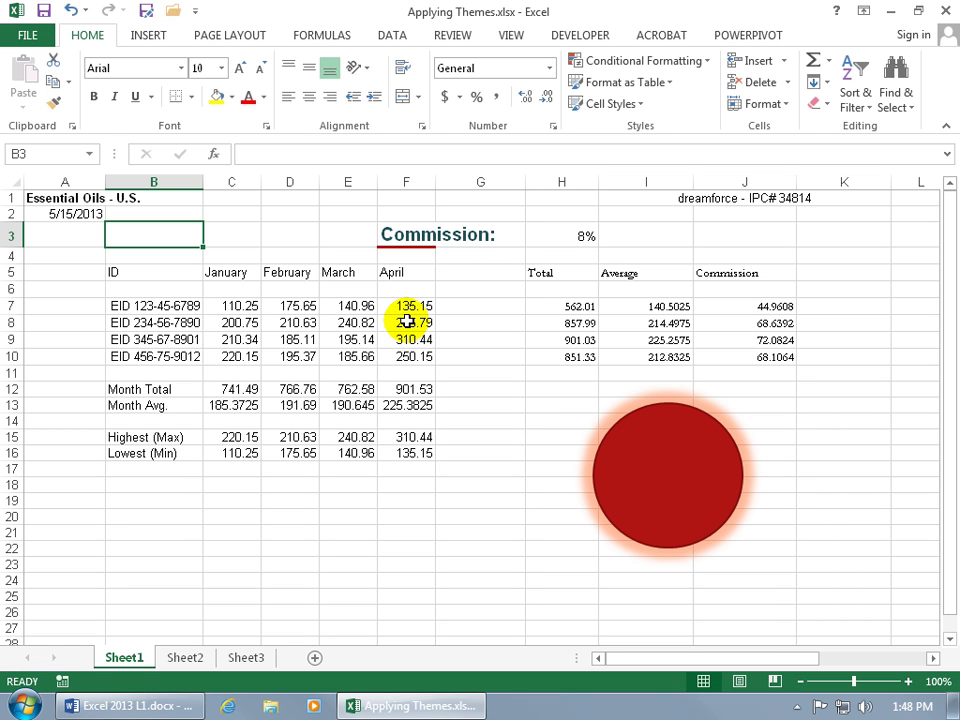
Look at the theme heading and body fonts available for the empty cell B3
left_click(180, 68)
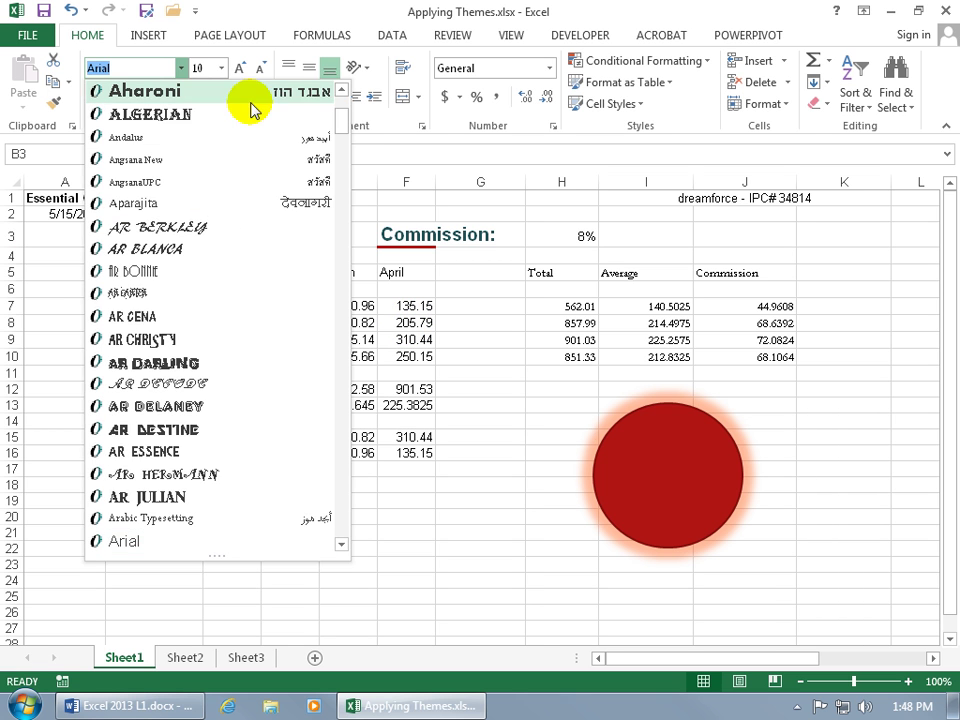
left_click_drag(339, 118, 344, 112)
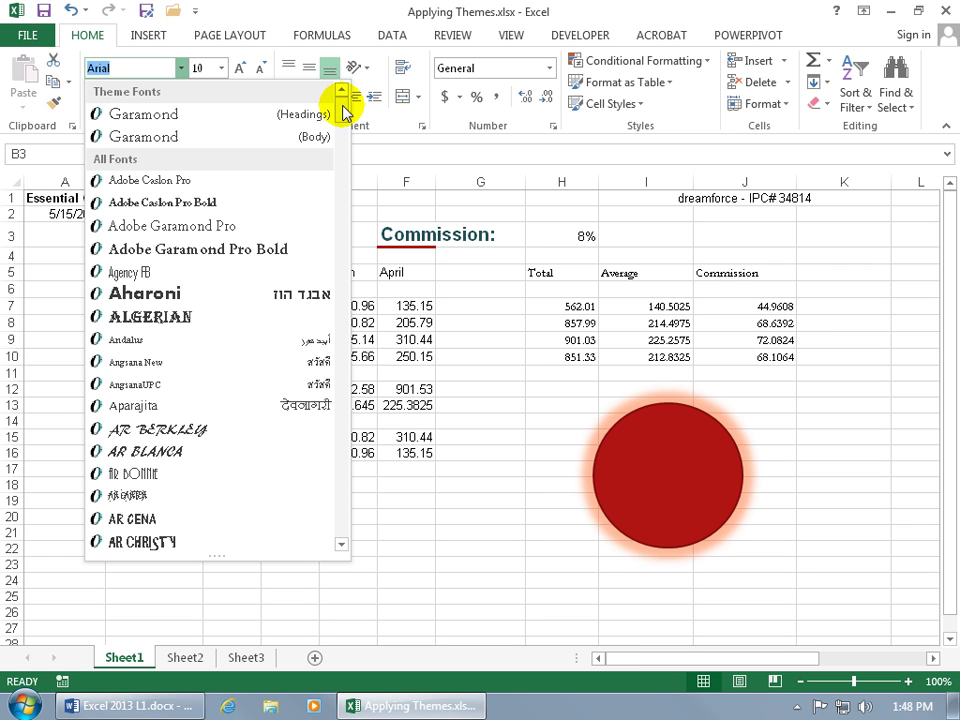